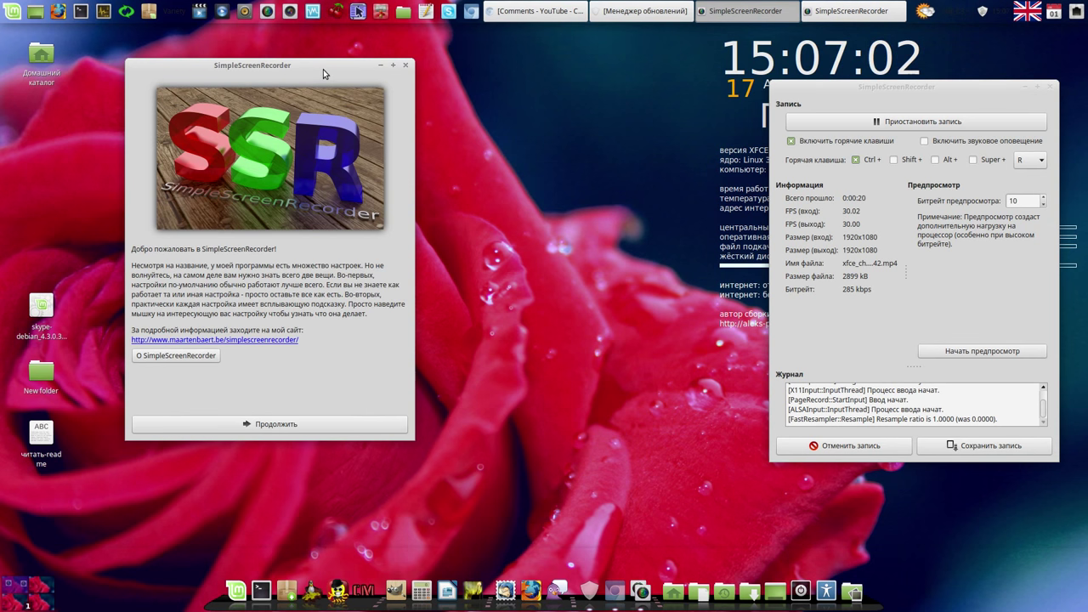
Proceed to the recording input settings and keep ALSA as the audio server
click(279, 424)
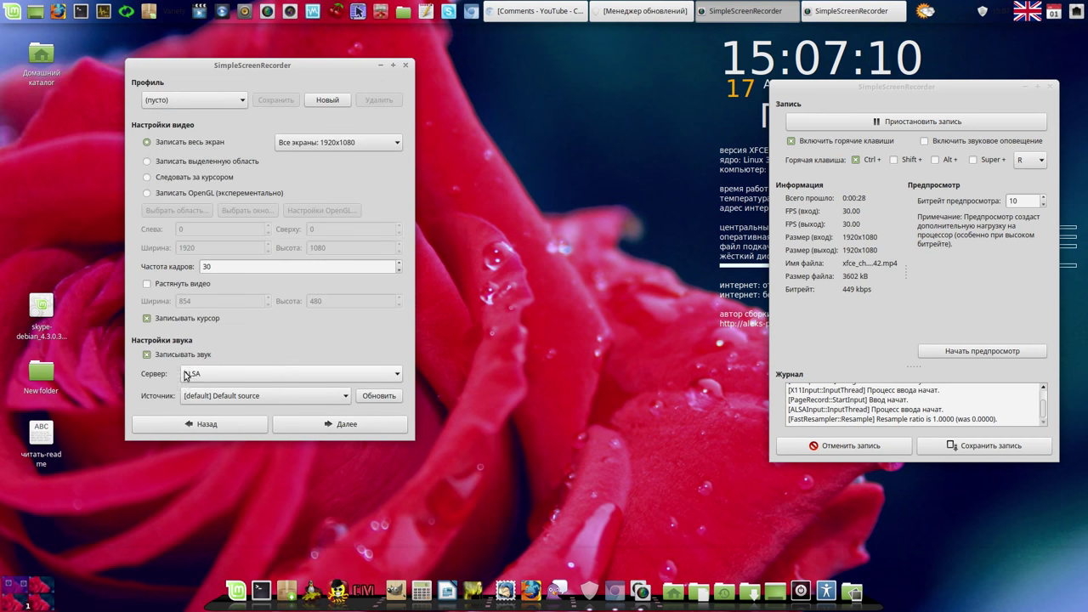
click(398, 375)
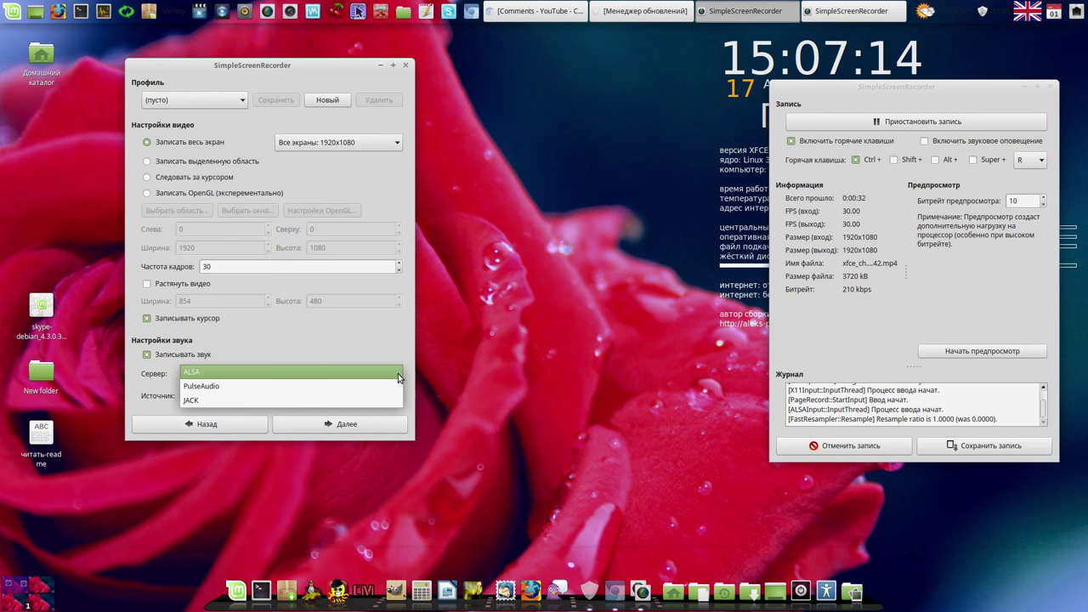
click(398, 375)
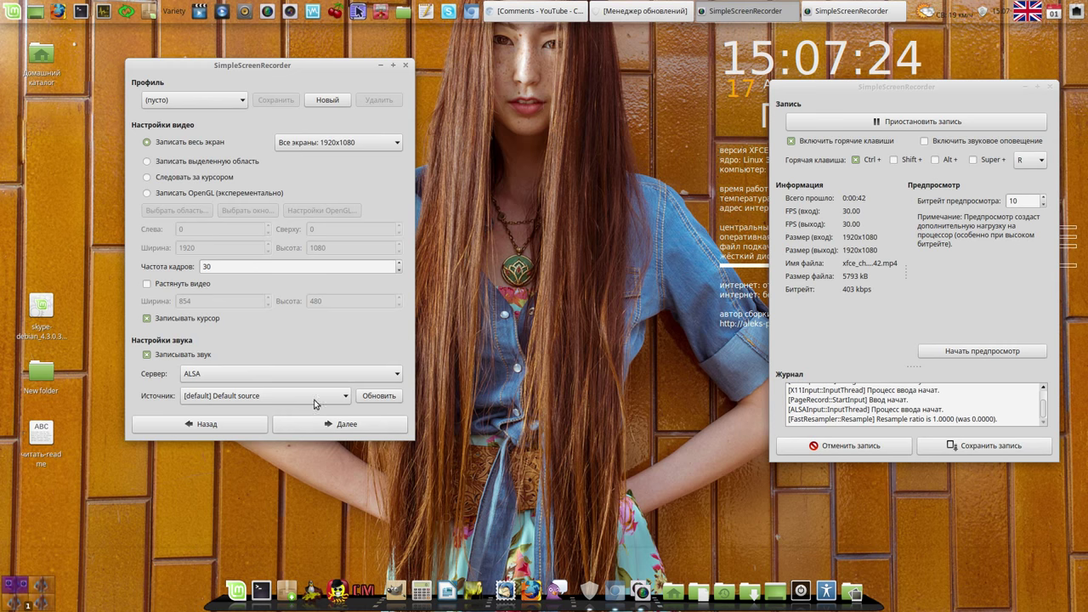
Create a new input profile named with the person's first name and save the current settings to it, confirming the overwrite
click(244, 102)
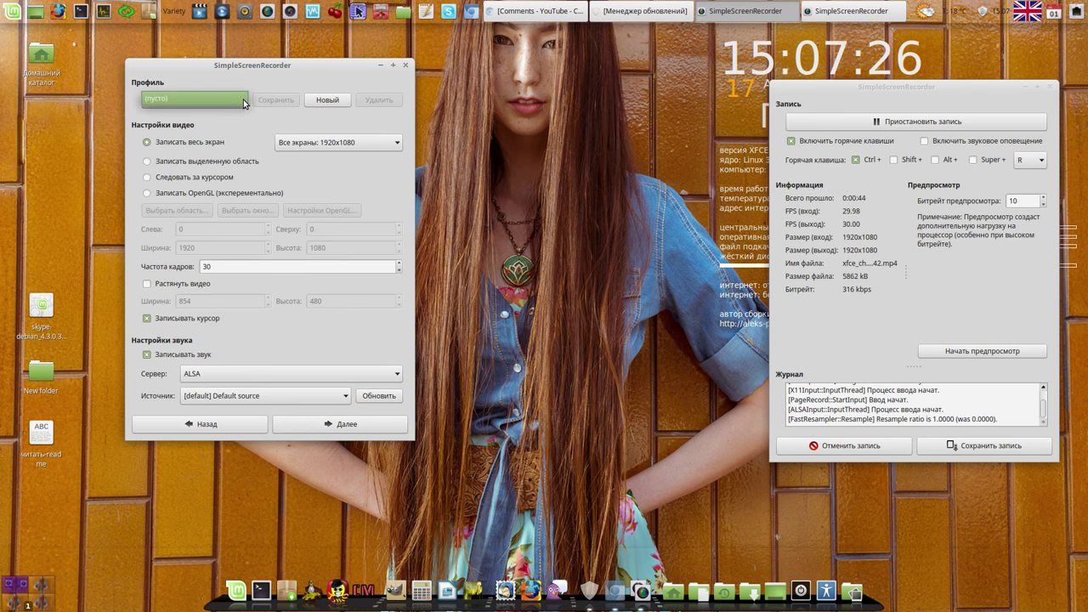
click(322, 103)
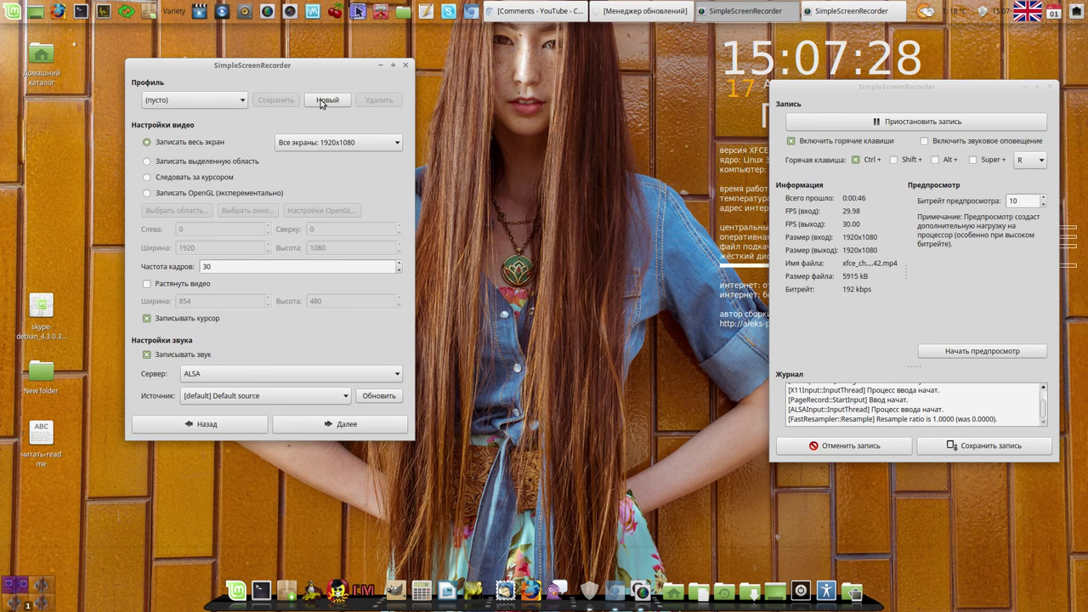
click(325, 101)
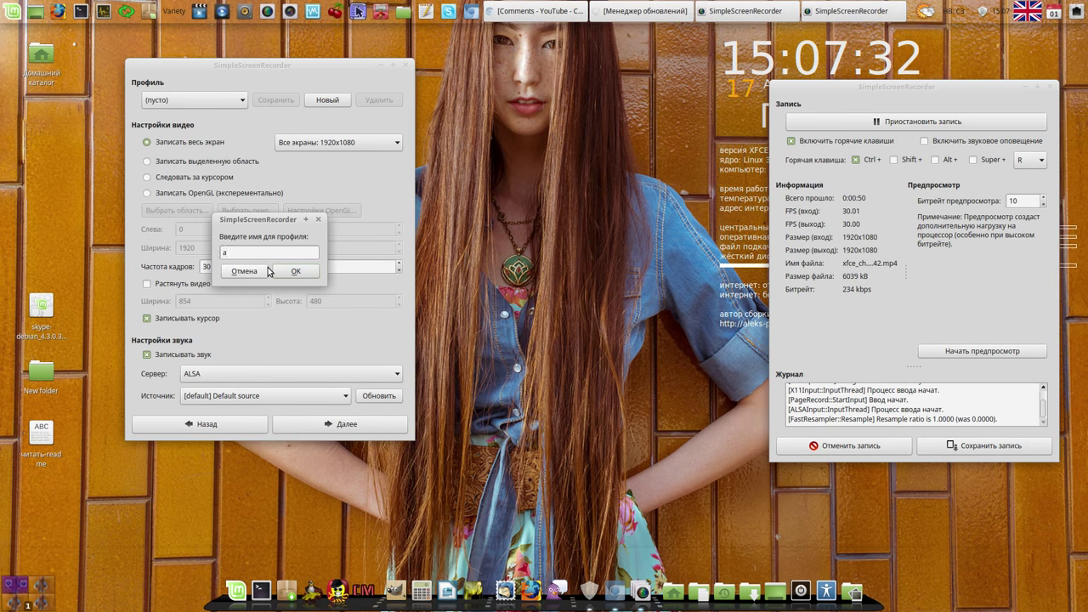
text(e)
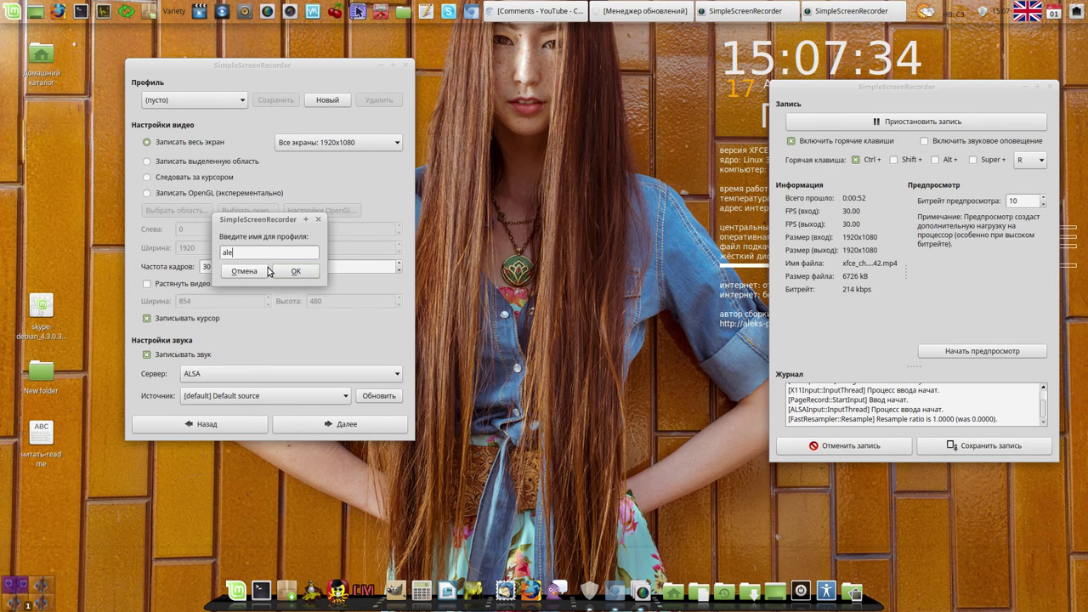
text(kse)
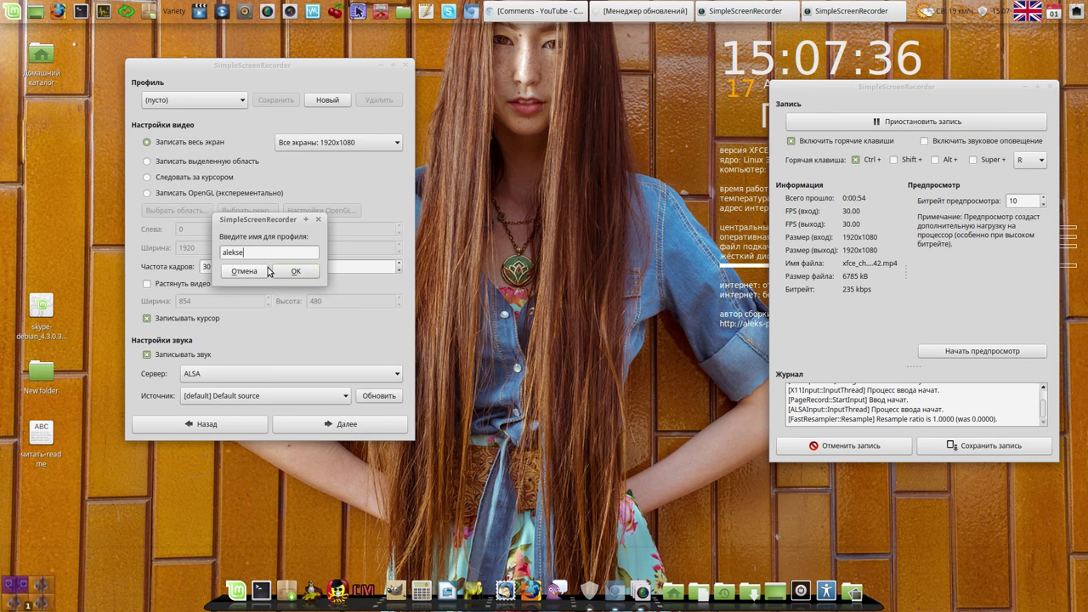
text(i)
click(294, 271)
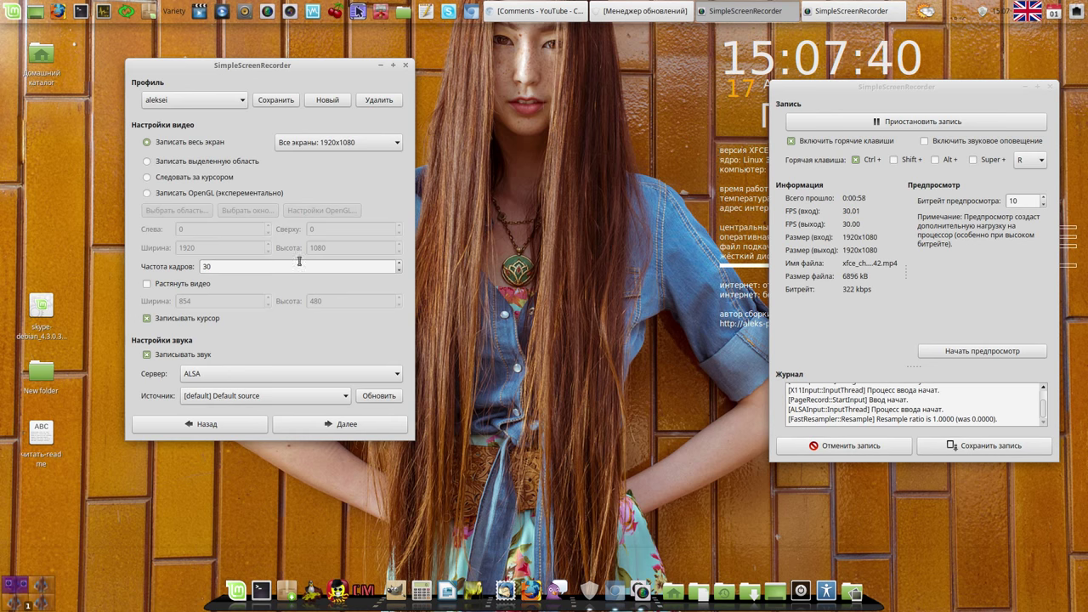
click(277, 100)
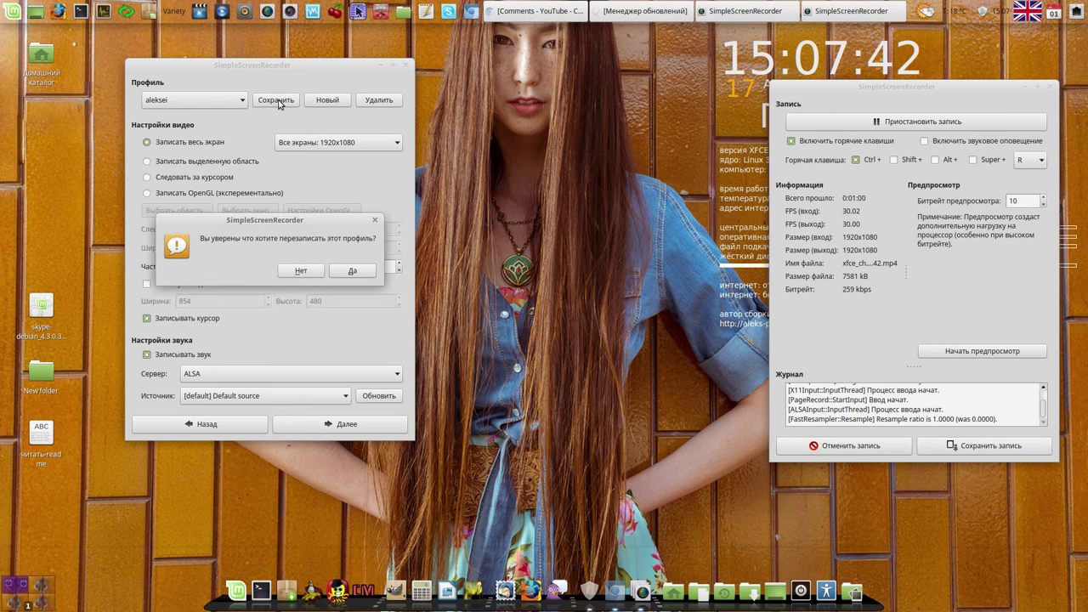
click(348, 270)
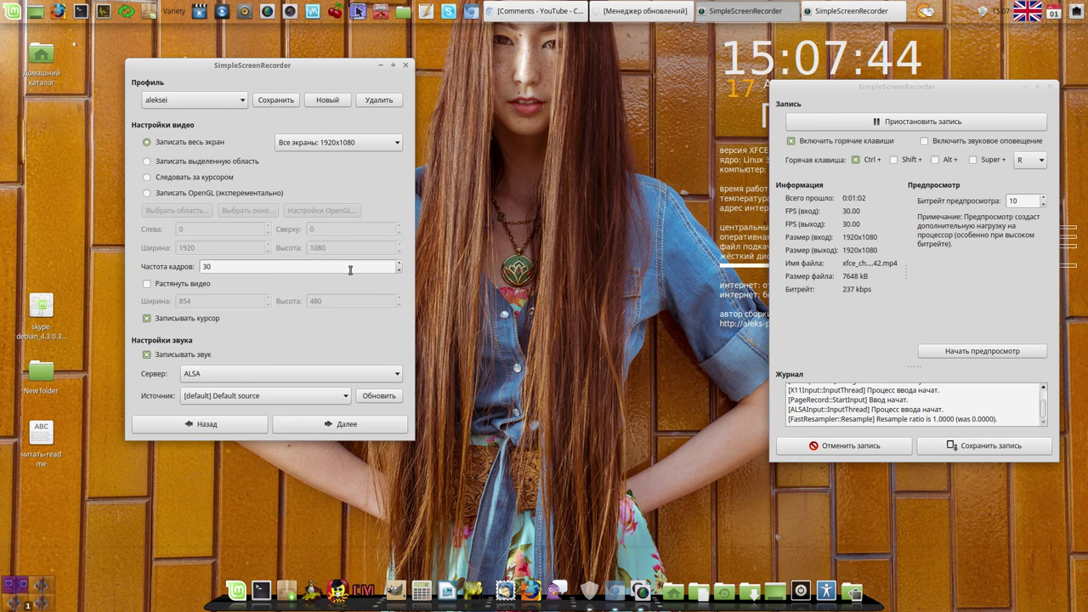
Proceed to the output settings and apply the YouTube profile
click(333, 423)
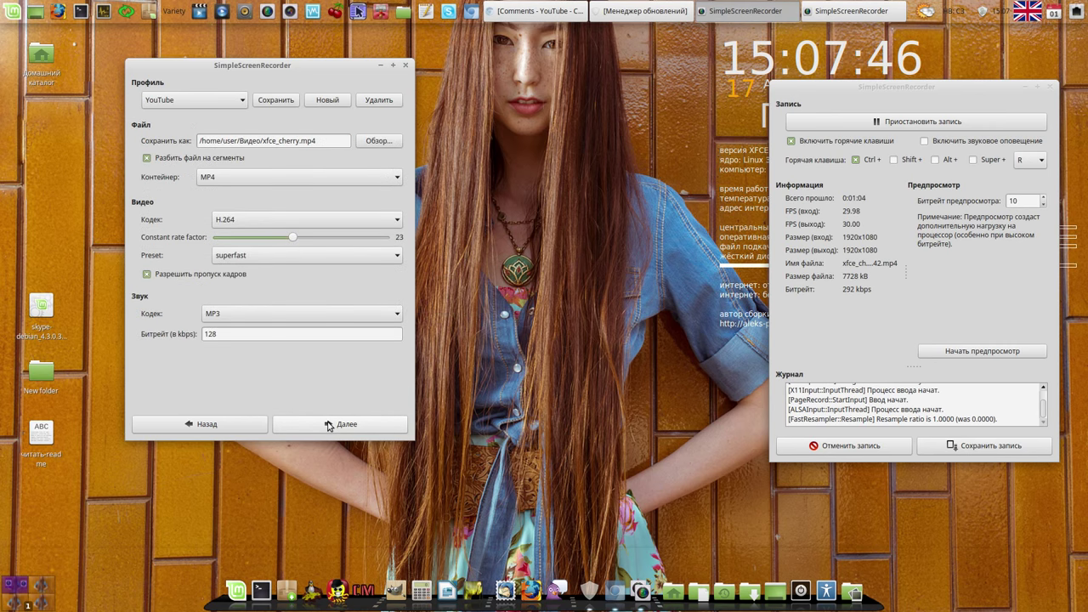
click(241, 104)
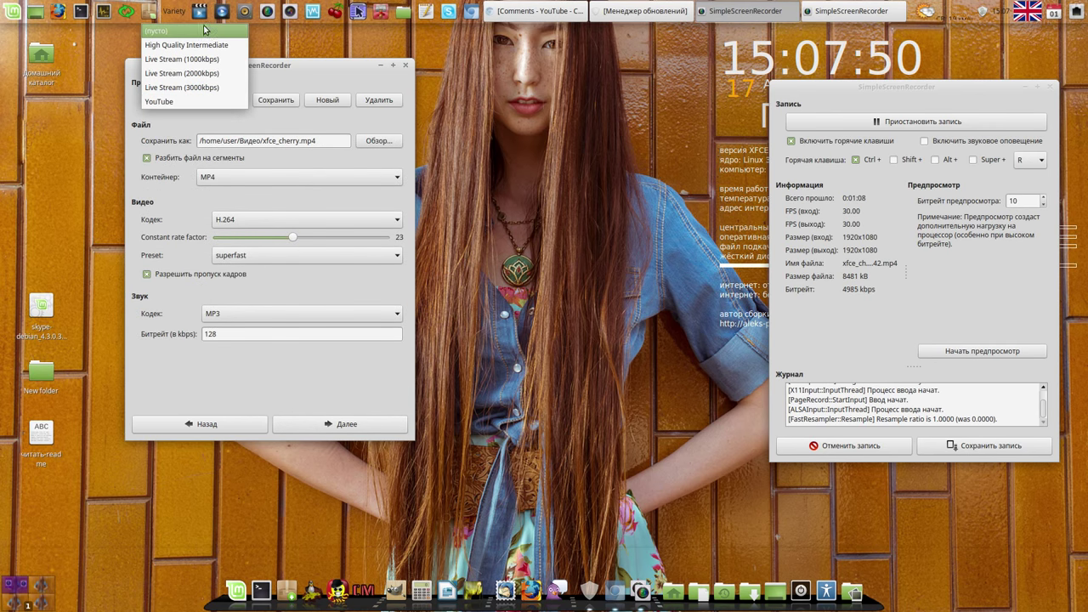
click(196, 100)
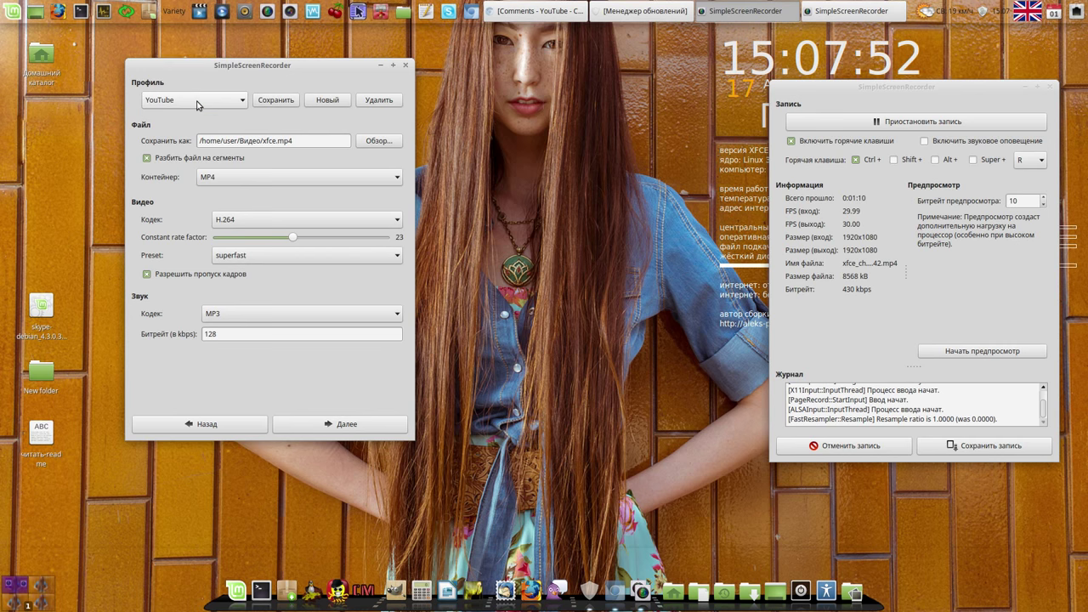
Set the recording's output file in the Видео folder to xfce-cherry.mp4
click(379, 141)
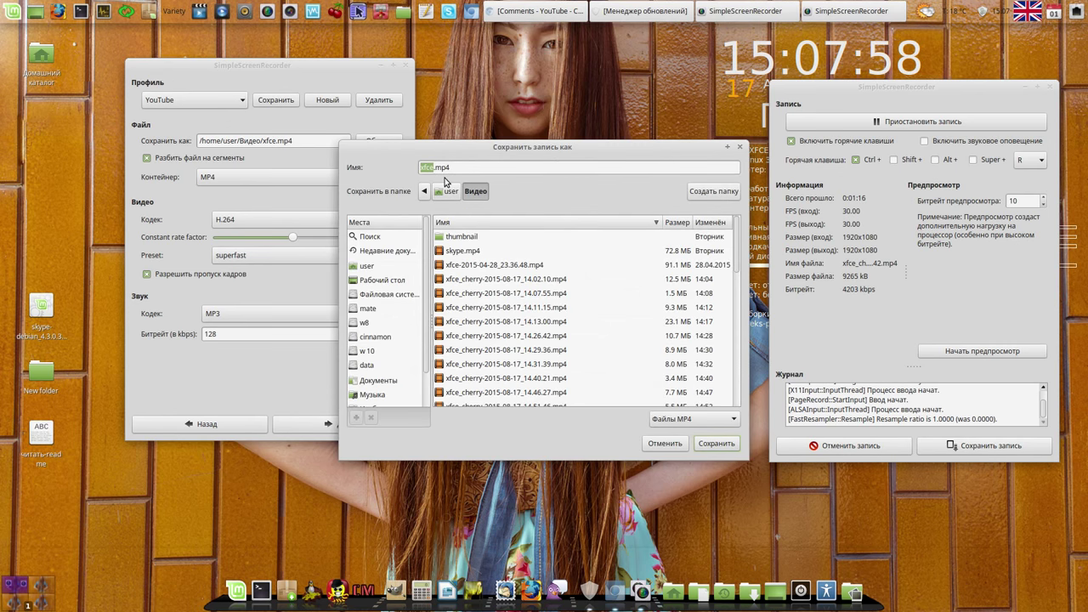
click(717, 444)
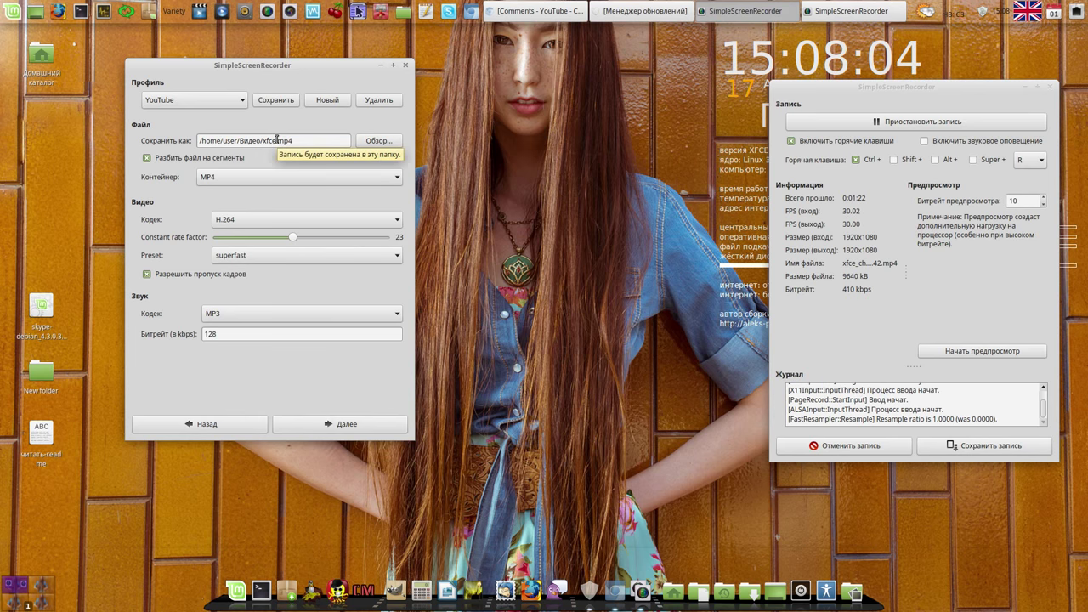
mouse_move(331, 309)
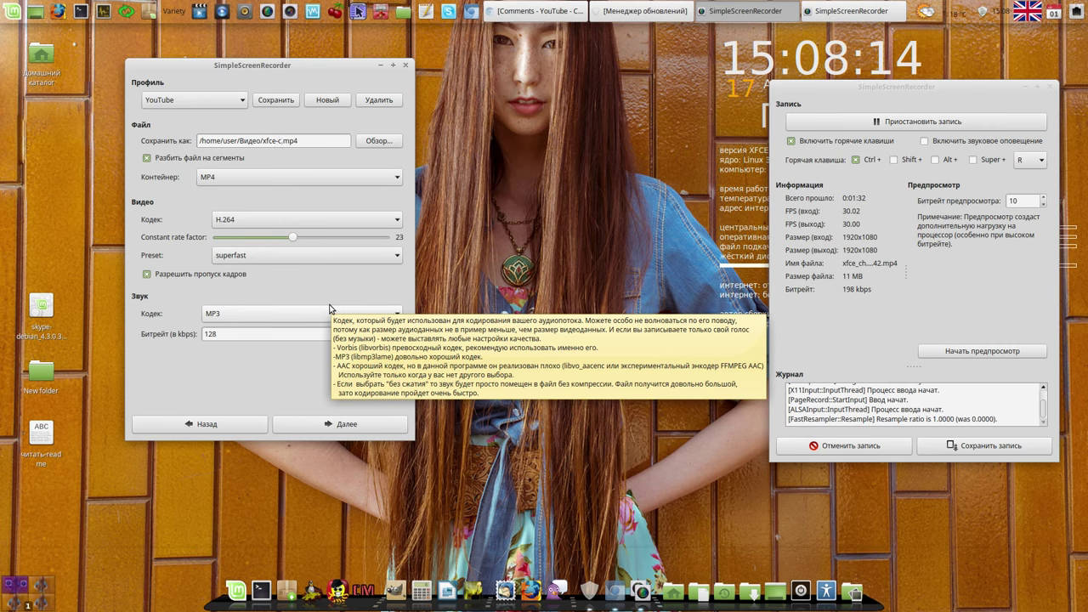
text(erry)
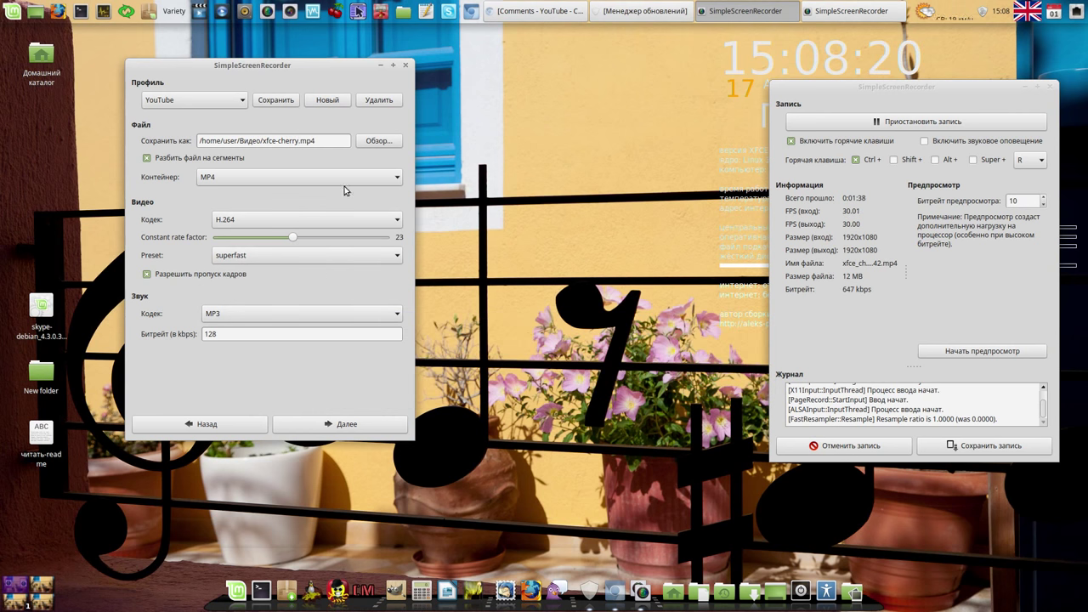
Keep MP4 as the container format and continue to the recording page
click(395, 180)
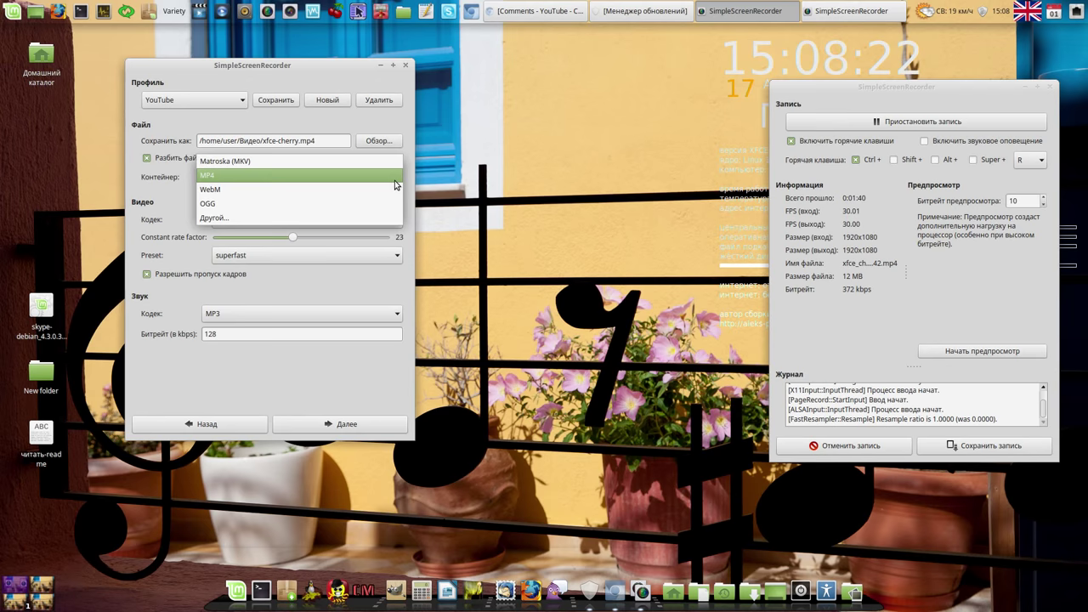
click(344, 176)
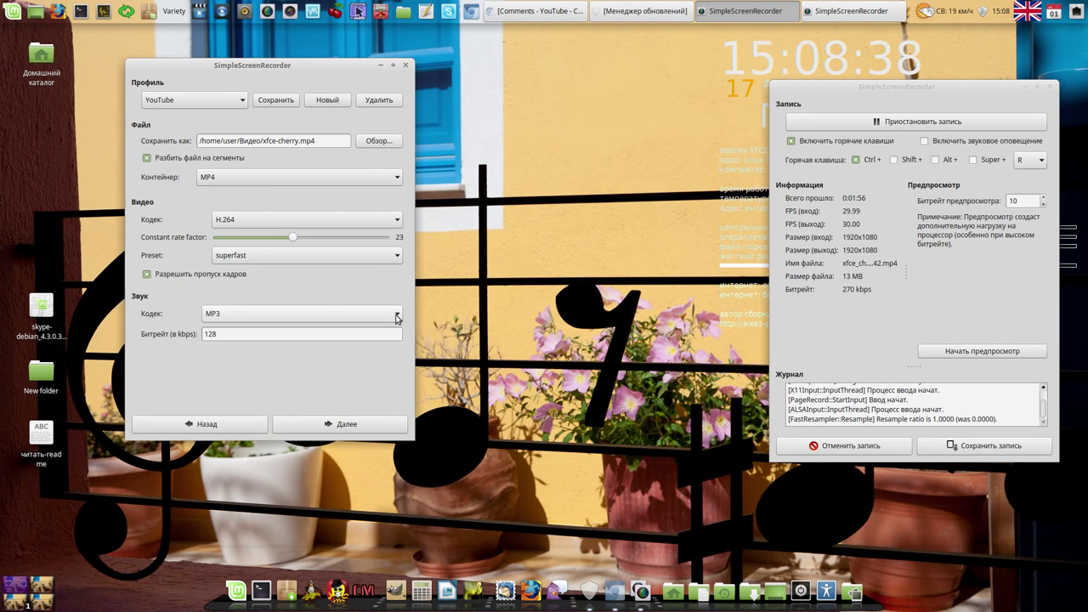
click(328, 429)
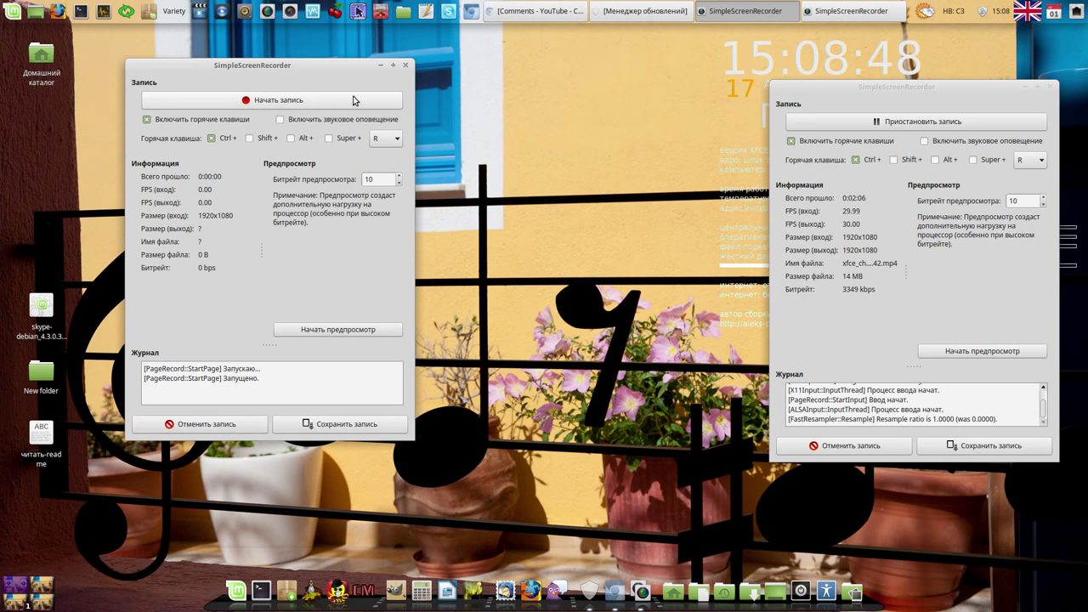
Examine the sound mixer's recording stream and the input device's microphone port and levels, and close the mixer
click(245, 11)
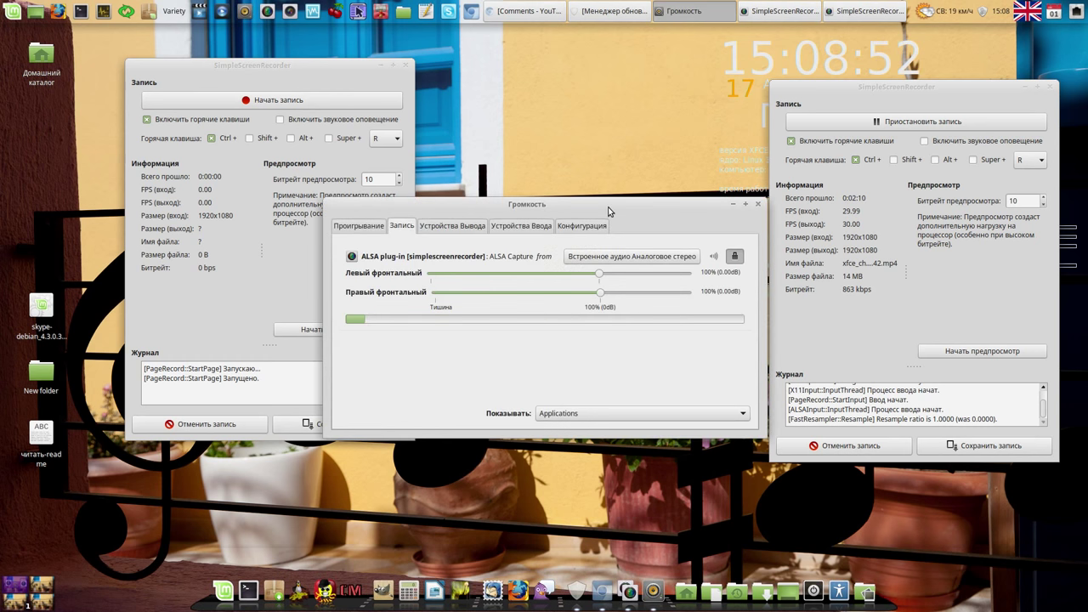
drag(607, 211, 401, 61)
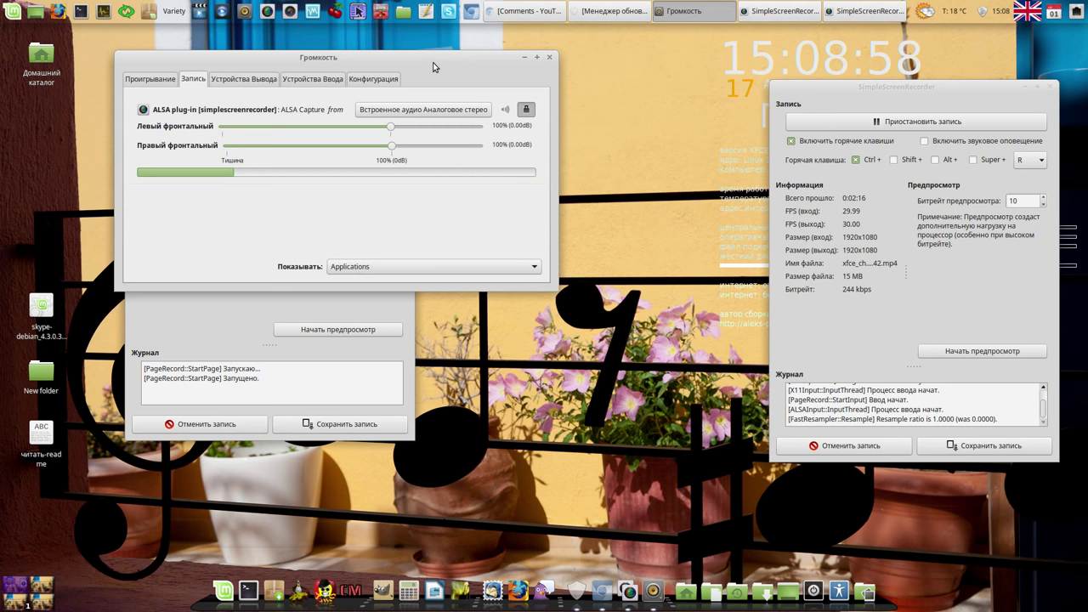
click(313, 80)
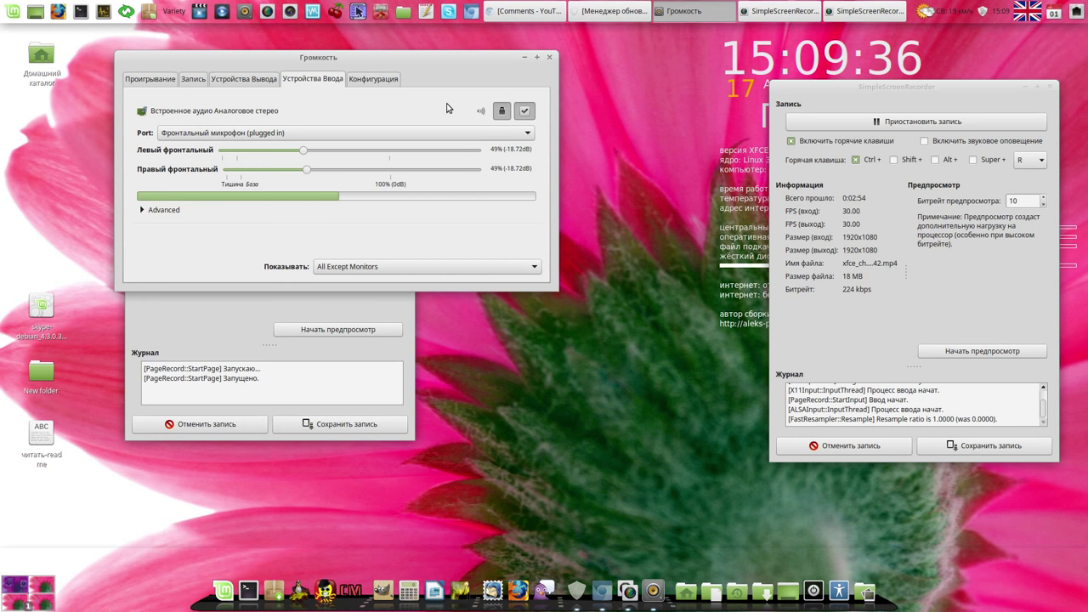
click(550, 57)
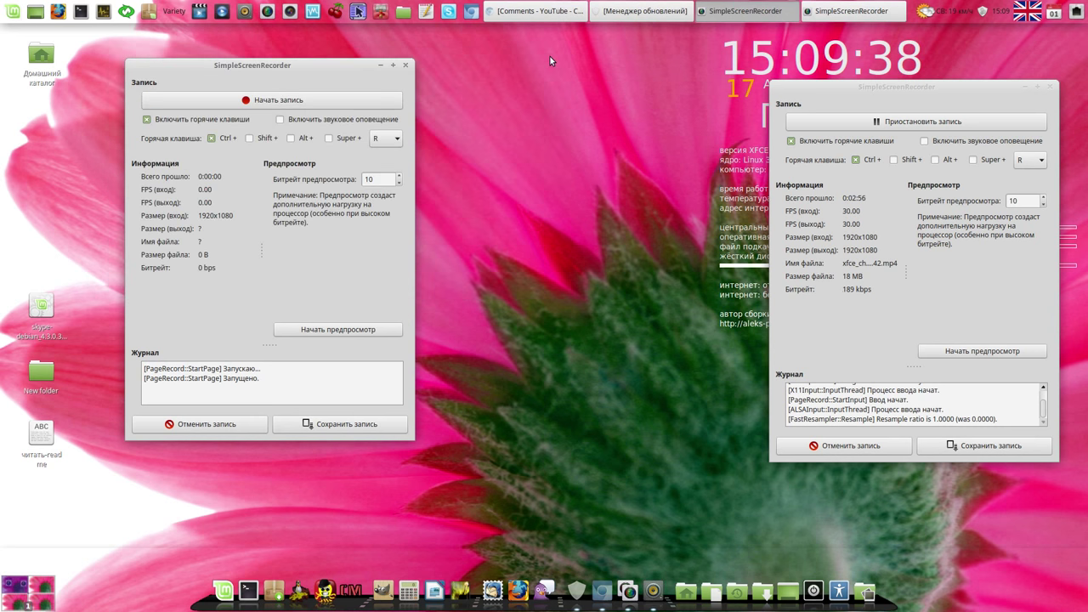
Close the recorder's setup window, switch to OpenShot and import xfce_cherry-2015-08-17_14.07.55.mp4 from the Видео folder
click(406, 65)
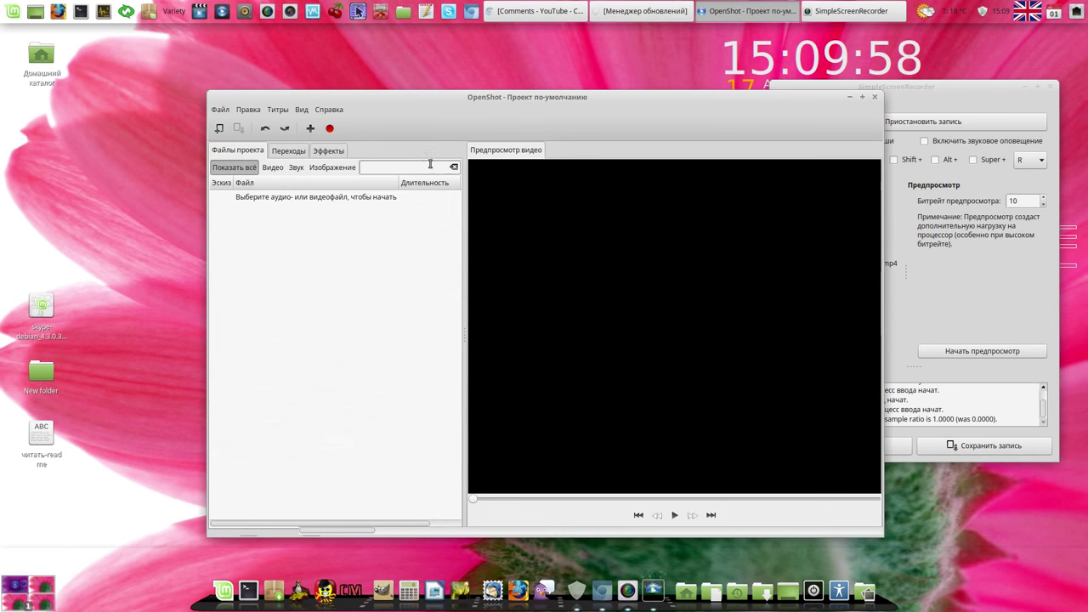
drag(587, 99, 434, 73)
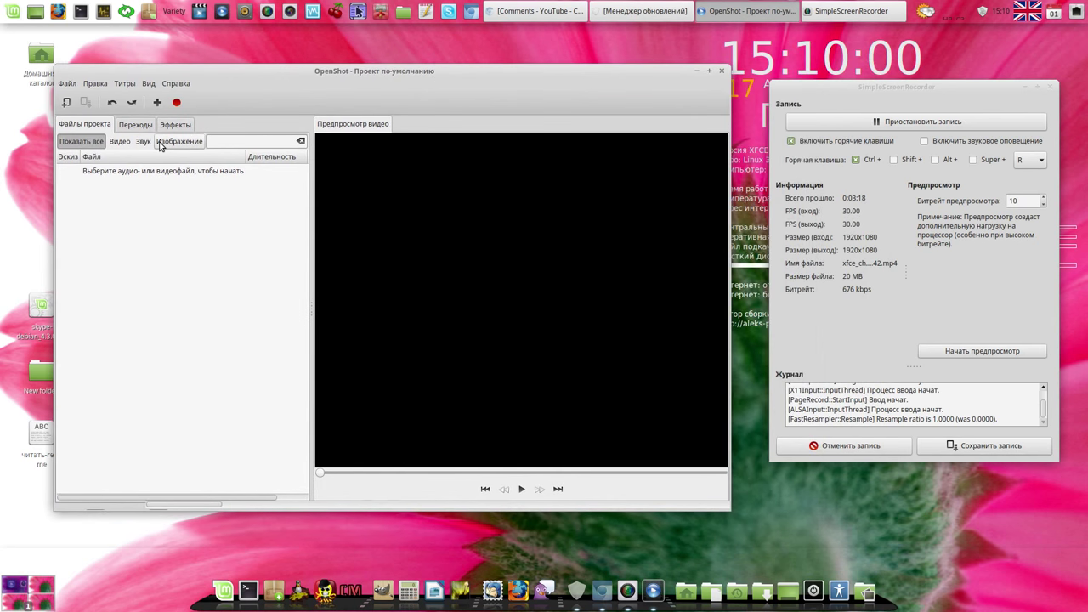
click(157, 102)
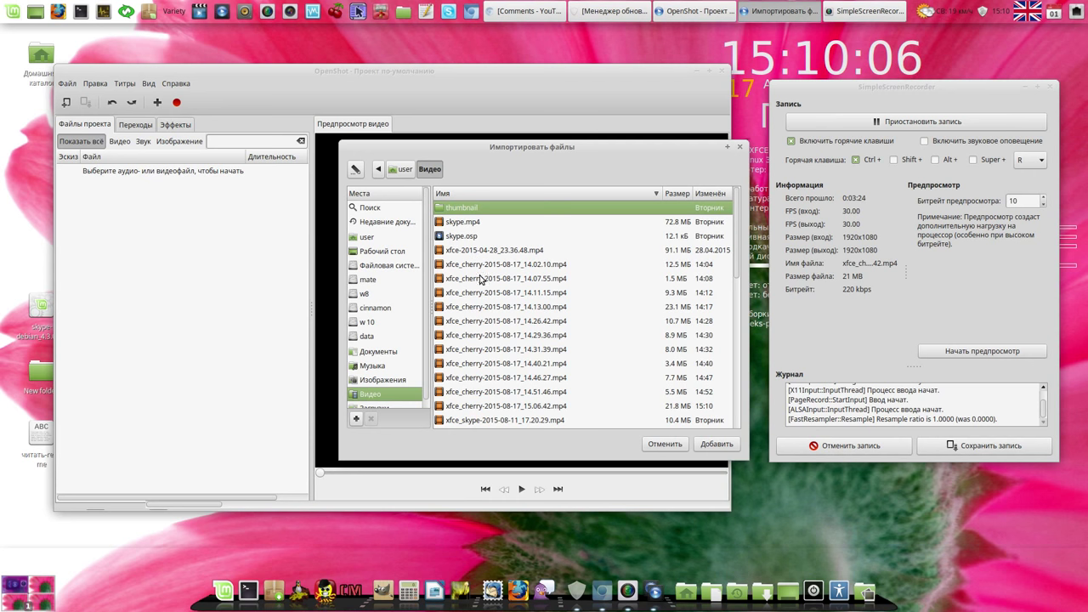
click(481, 280)
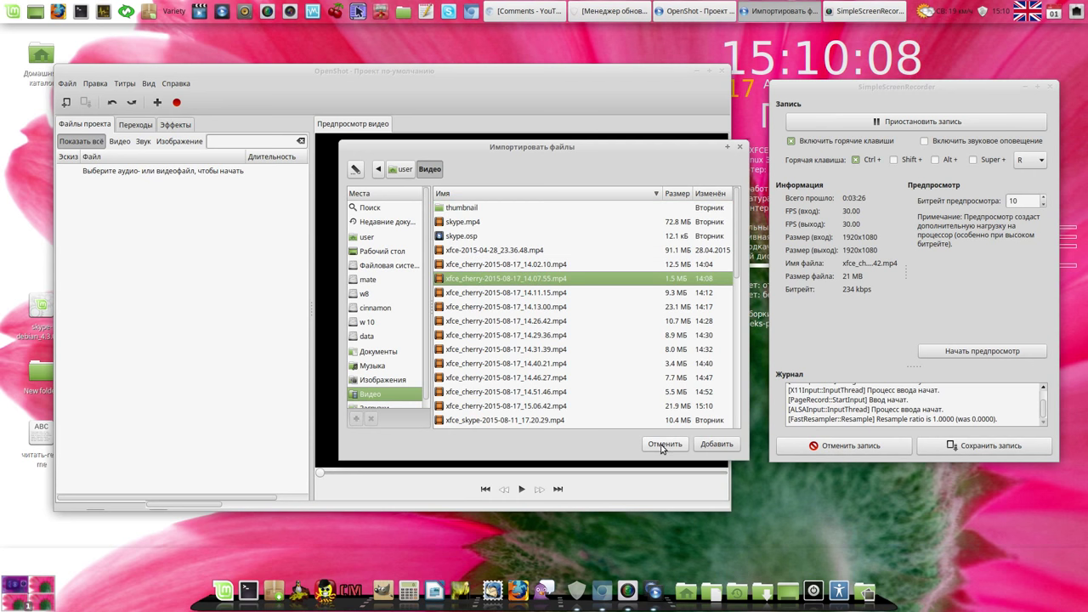
click(728, 447)
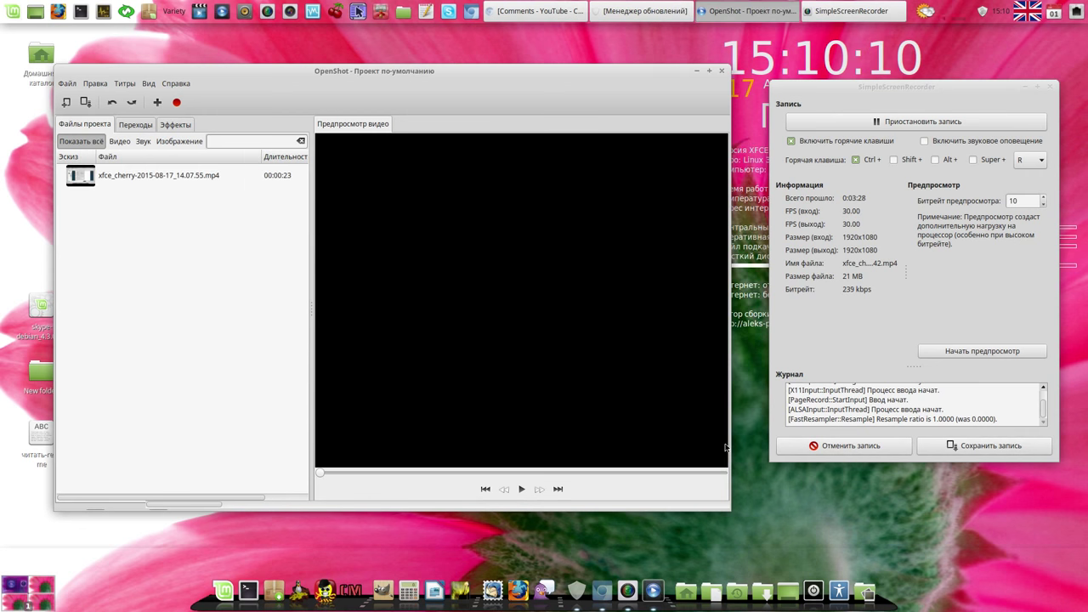
Try to export the project with the imported video file selected
click(160, 178)
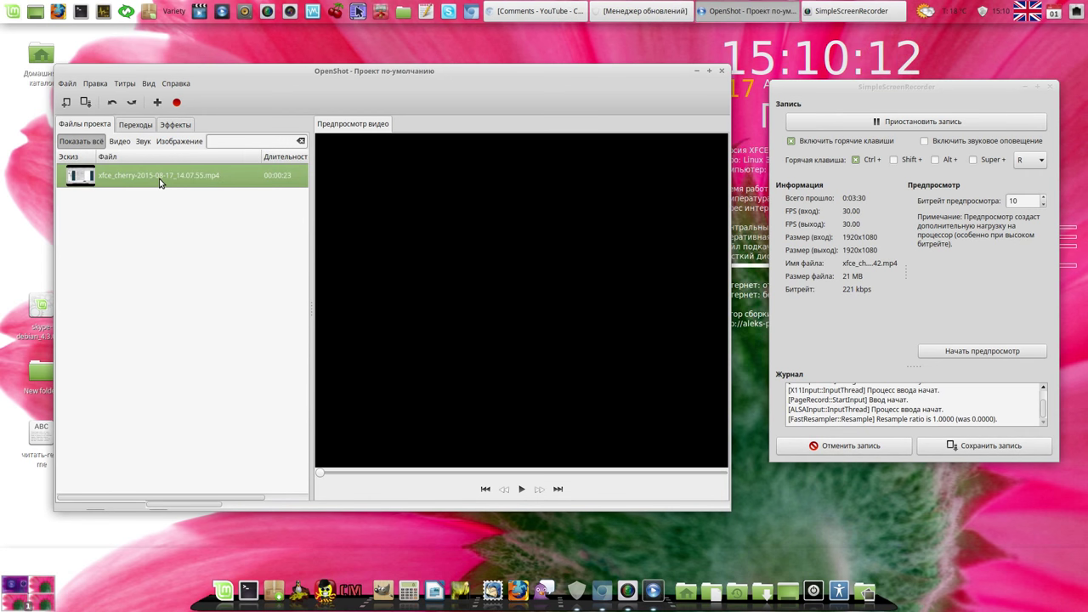
click(177, 103)
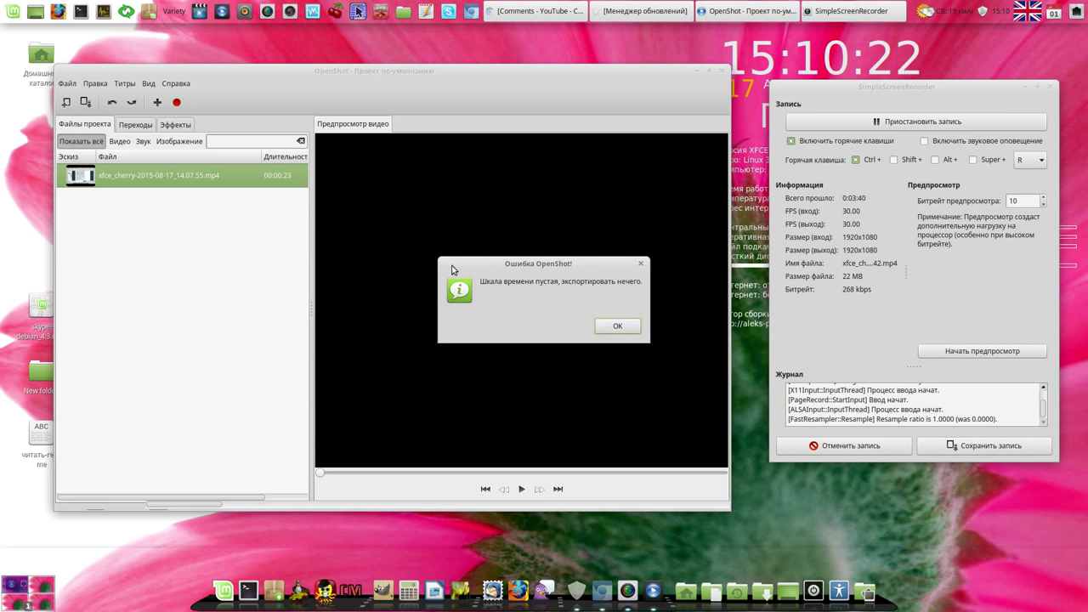
click(619, 326)
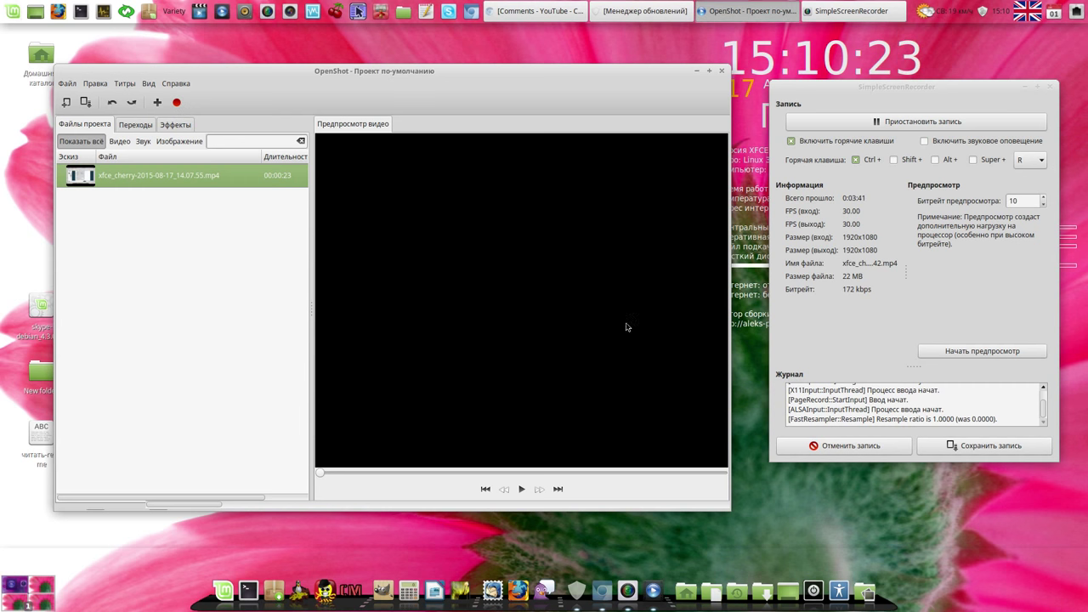
Add the imported xfce_cherry-2015-08-17_14.07.55.mp4 clip to the timeline
right_click(185, 177)
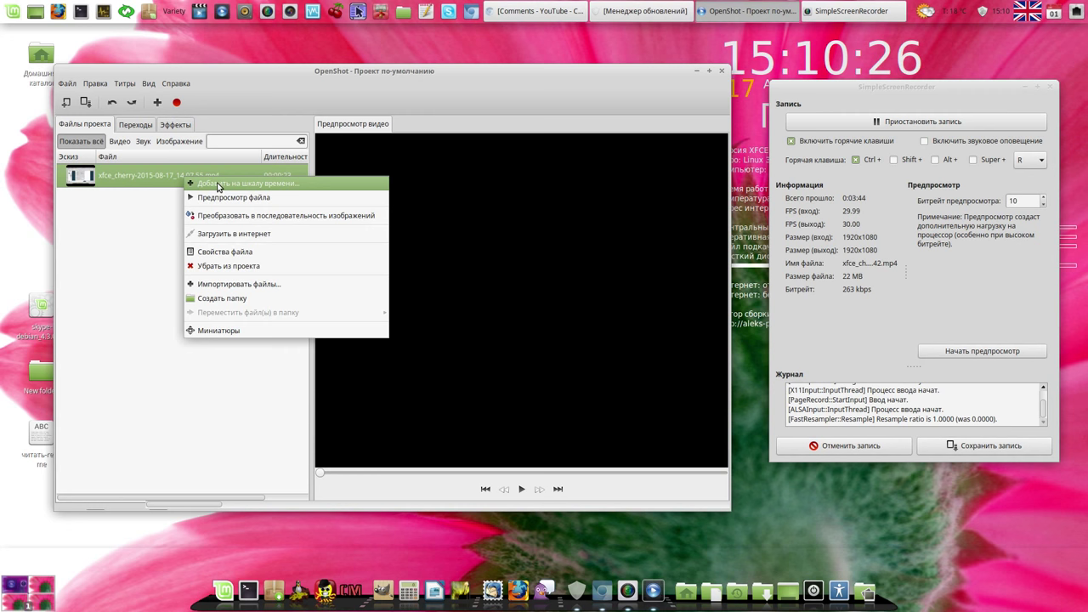
click(218, 184)
click(701, 427)
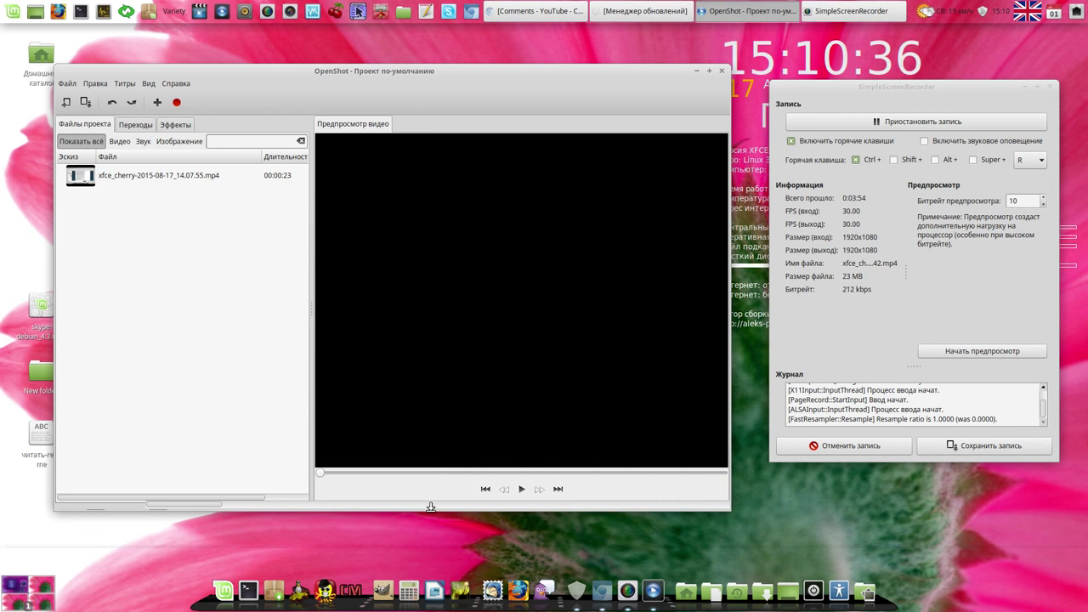
Enlarge the OpenShot window to show its timeline, and start a video export named aaa into the Рабочий стол folder
drag(430, 513, 430, 566)
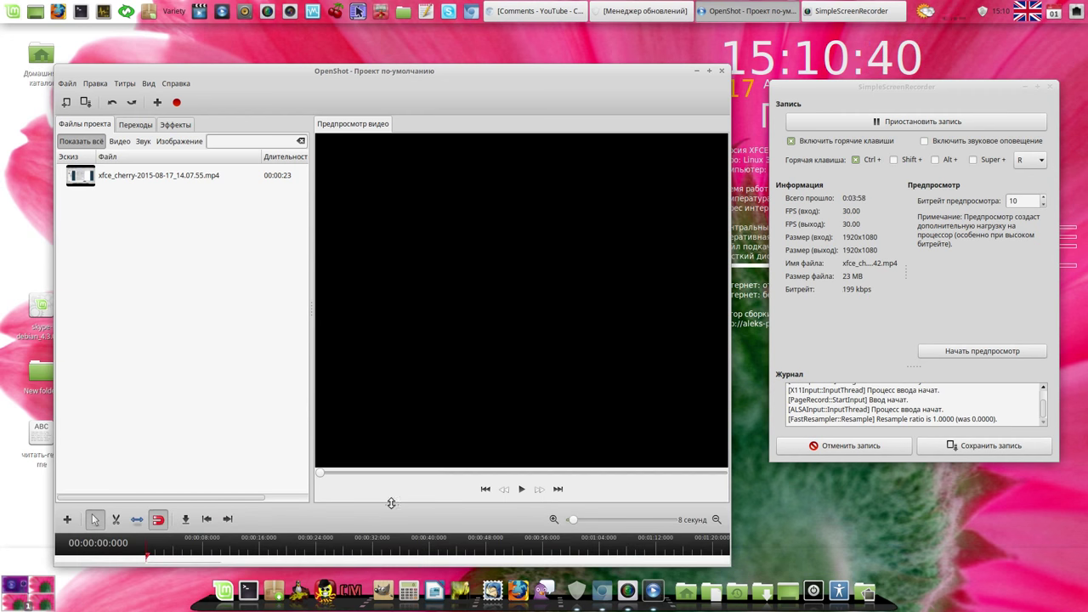
drag(390, 503, 394, 405)
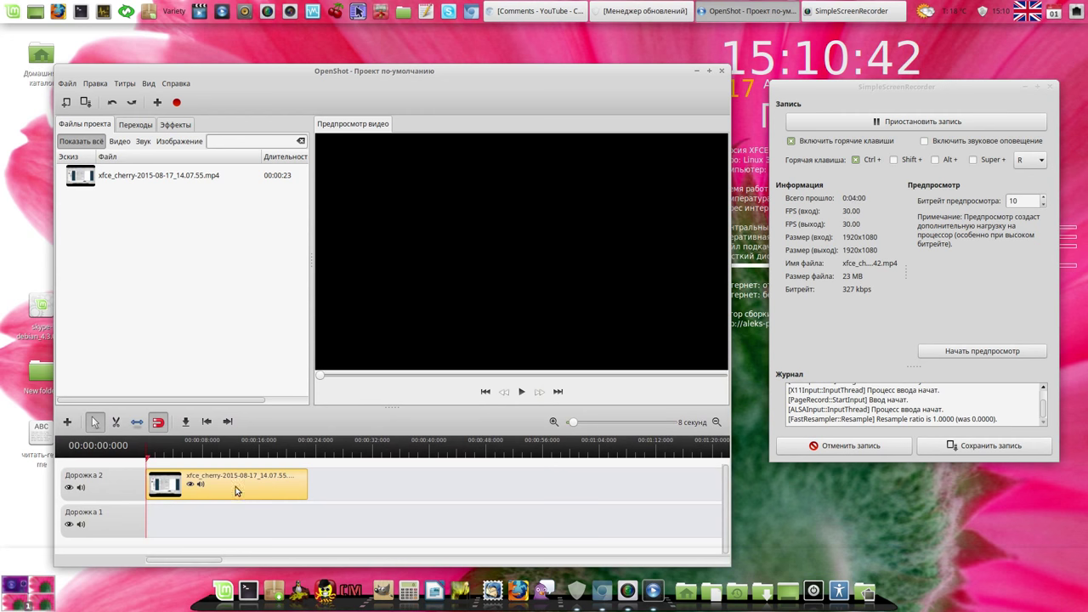
click(177, 103)
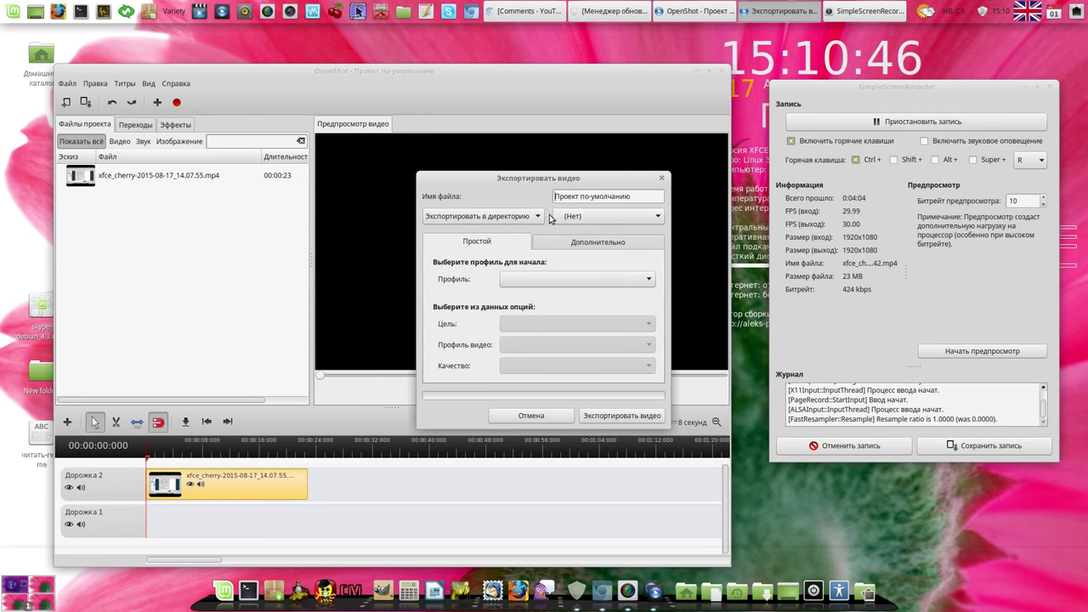
drag(629, 196, 548, 197)
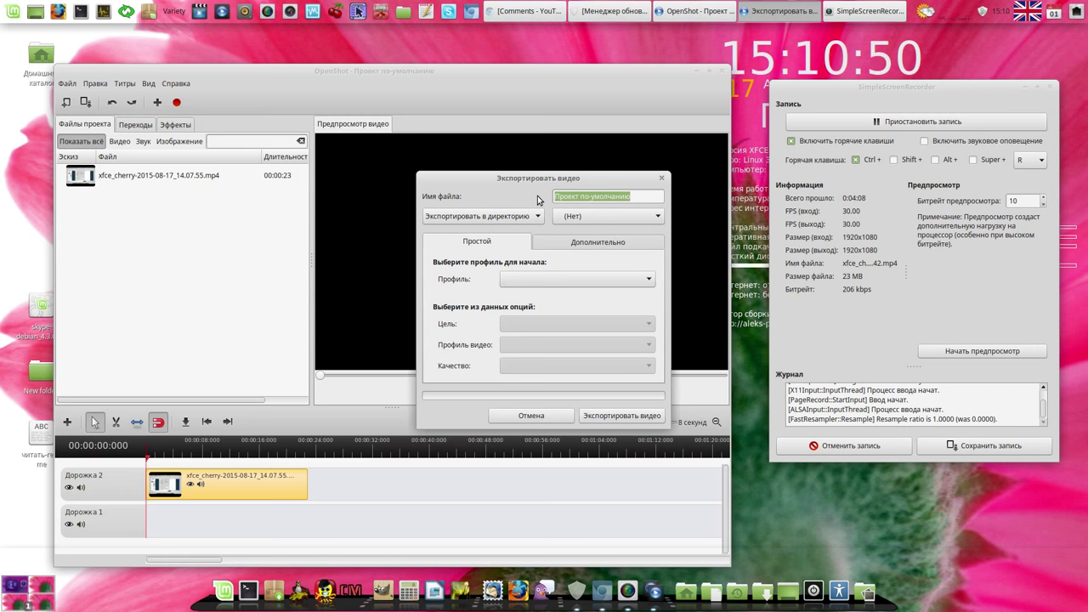
text(aaa)
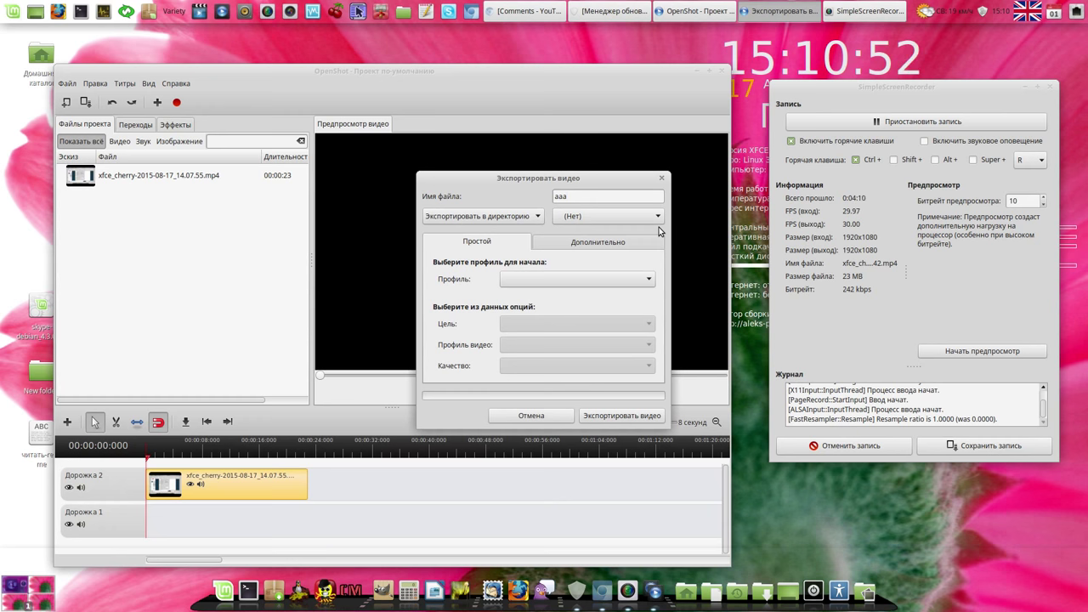
click(656, 217)
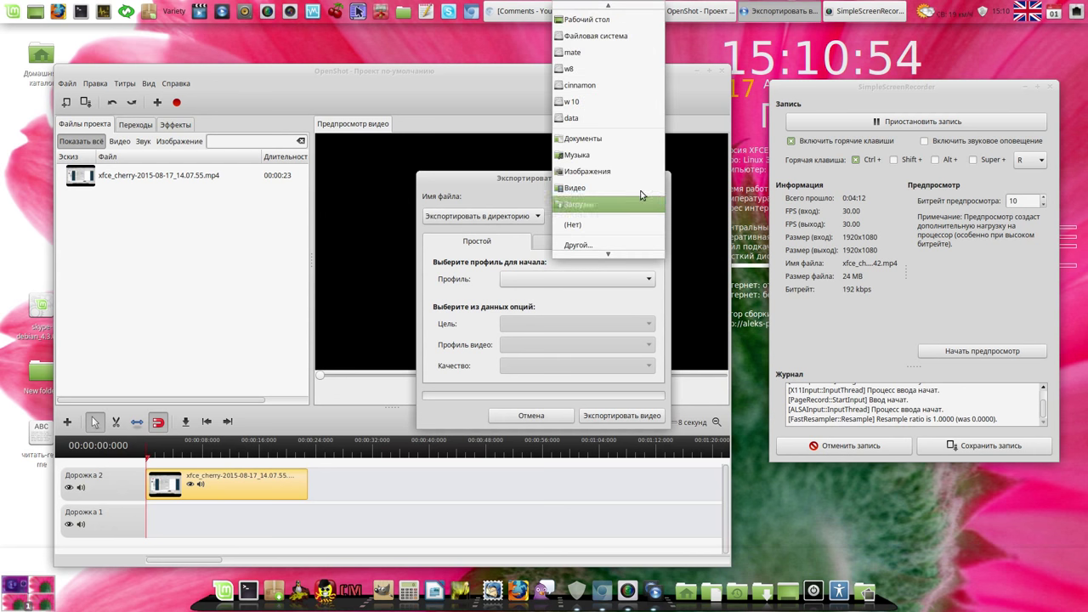
click(615, 20)
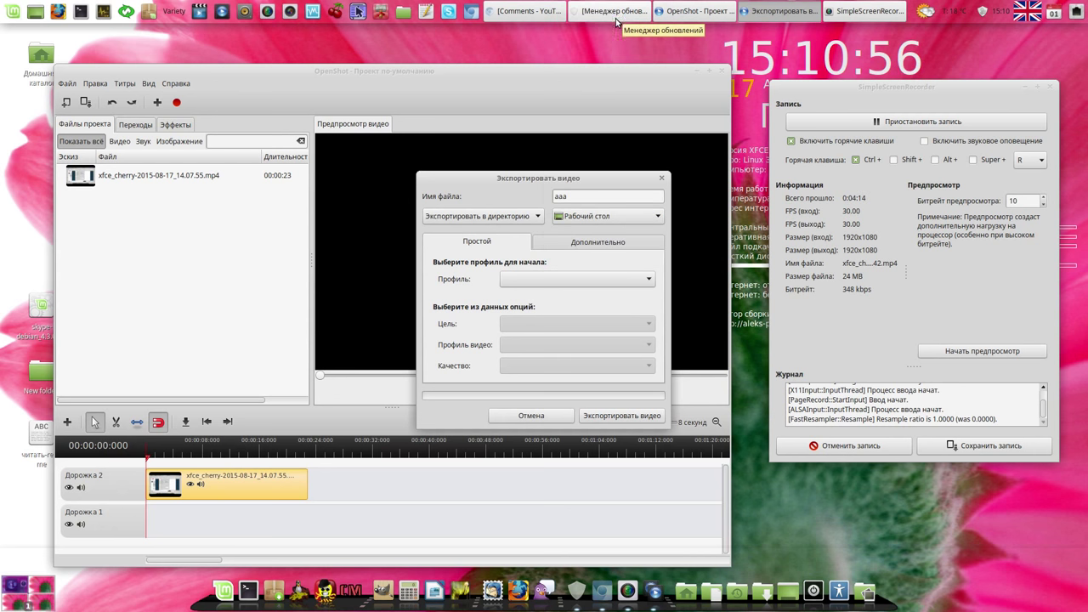
Choose the Blu-Ray/AVCHD export profile and set the quality to Высокое
click(651, 282)
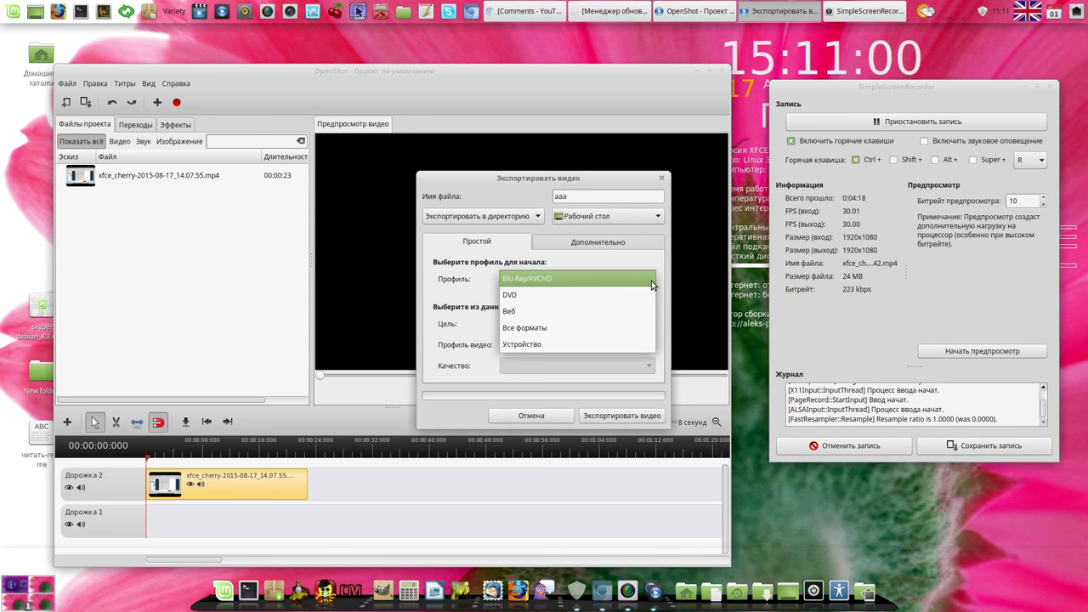
click(652, 282)
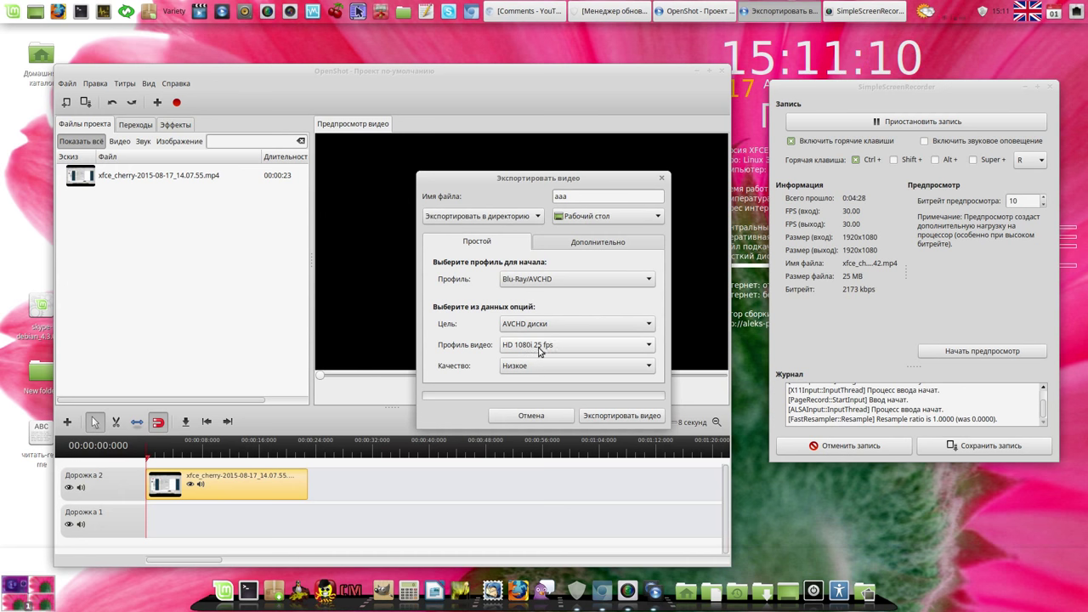
click(648, 368)
click(615, 379)
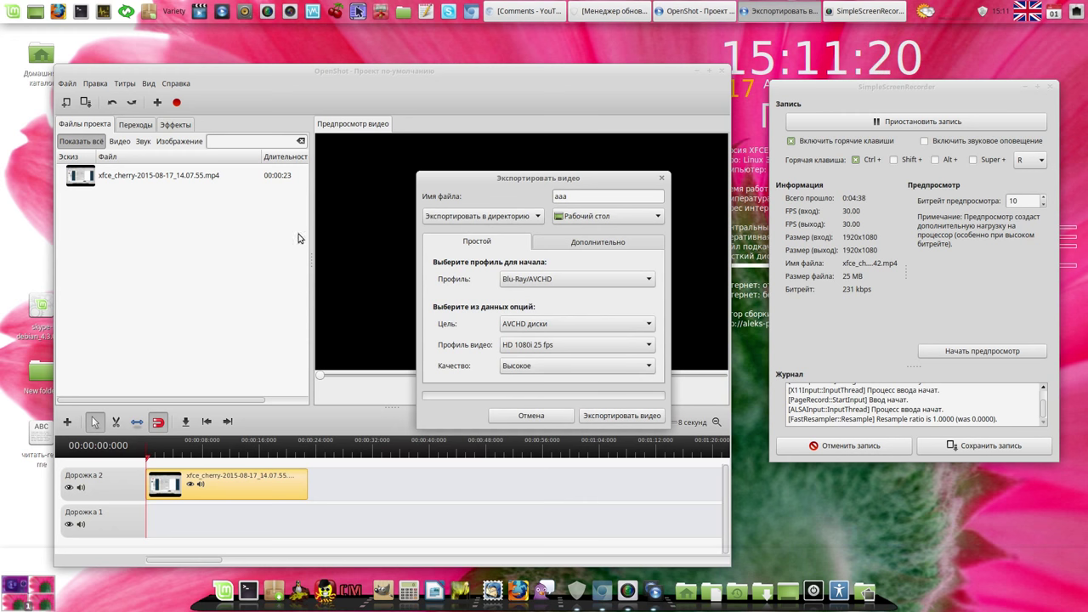
Set the openshot process's priority to Очень низкий in the task manager, and close the task manager
click(103, 11)
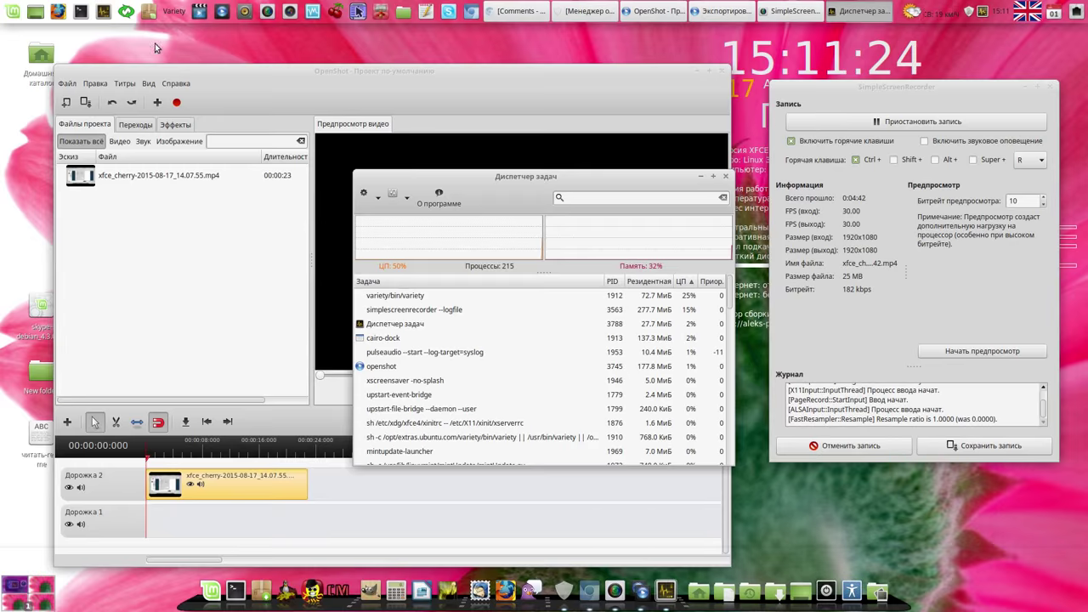
drag(481, 177, 286, 100)
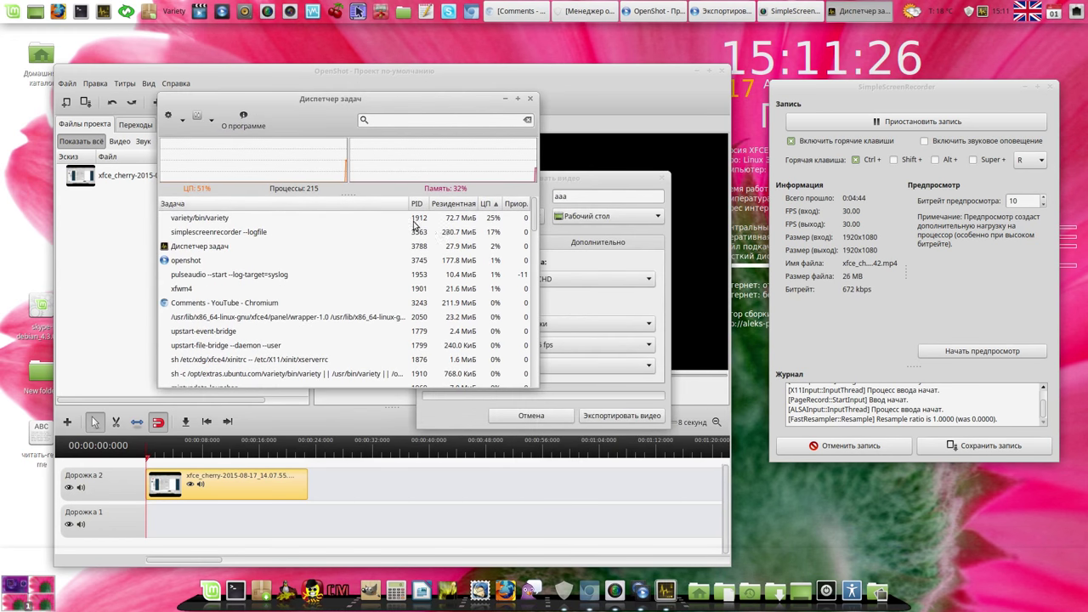
click(194, 261)
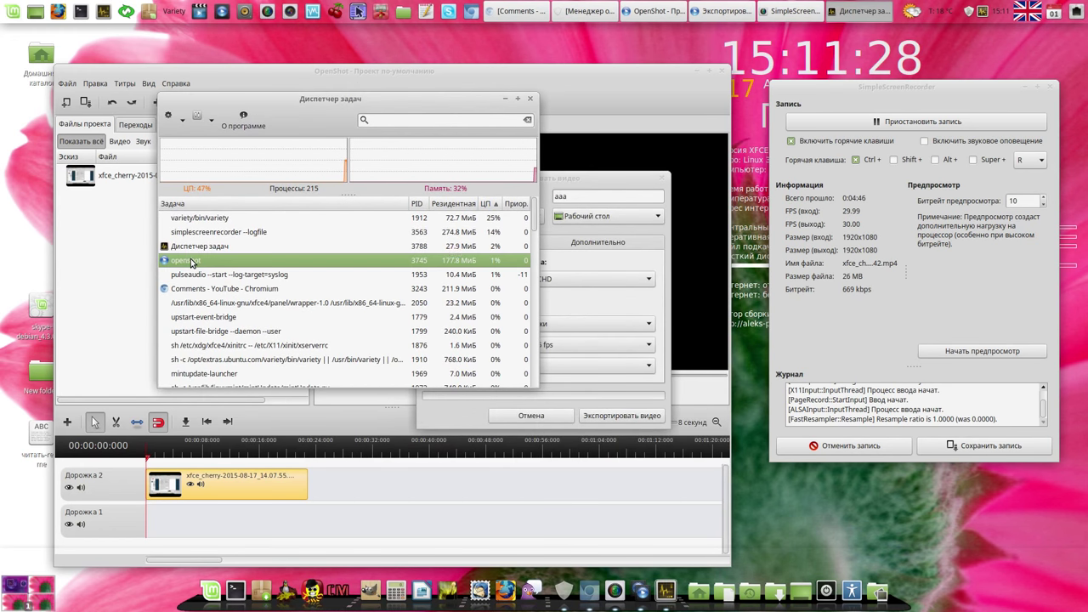
right_click(216, 261)
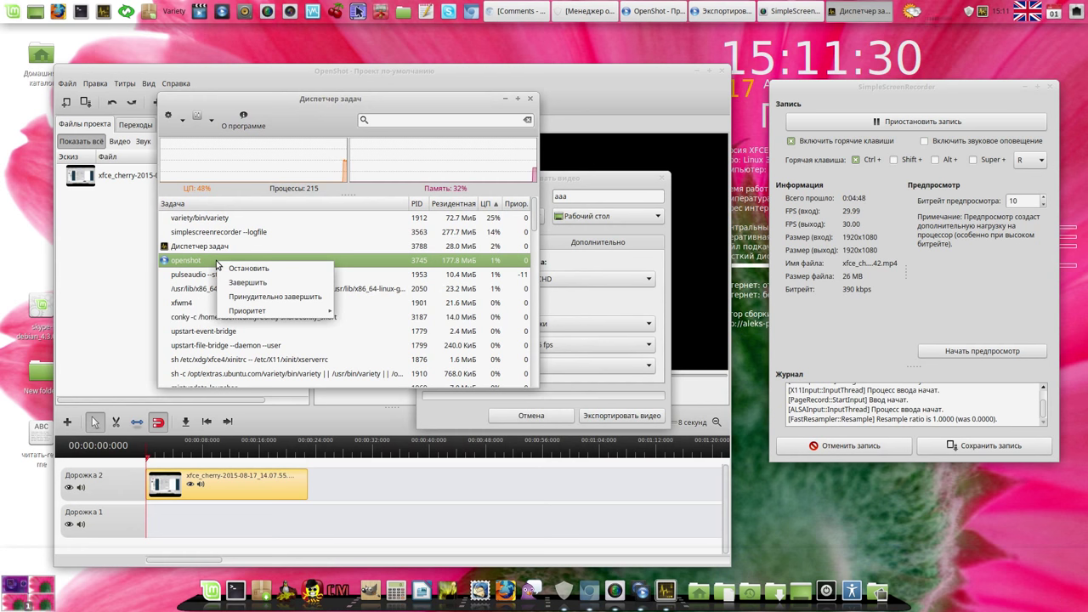
mouse_move(284, 310)
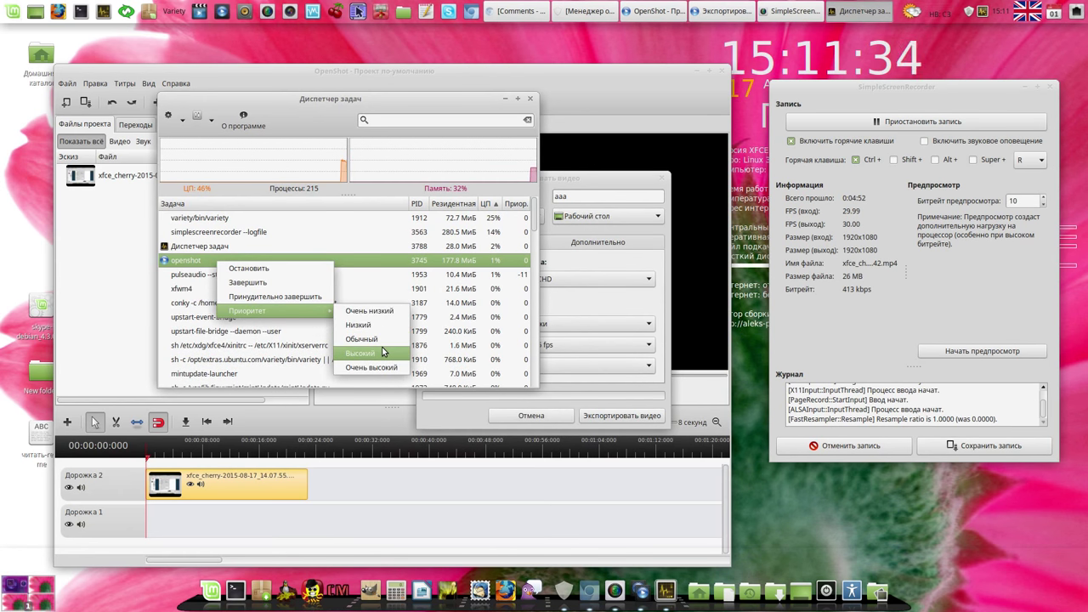
click(381, 311)
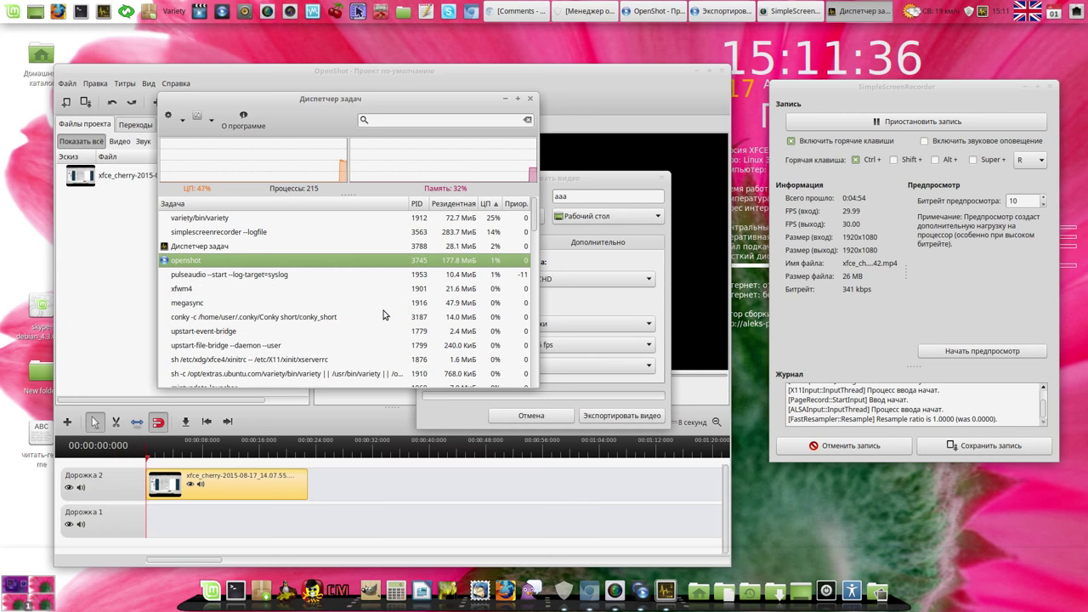
click(530, 99)
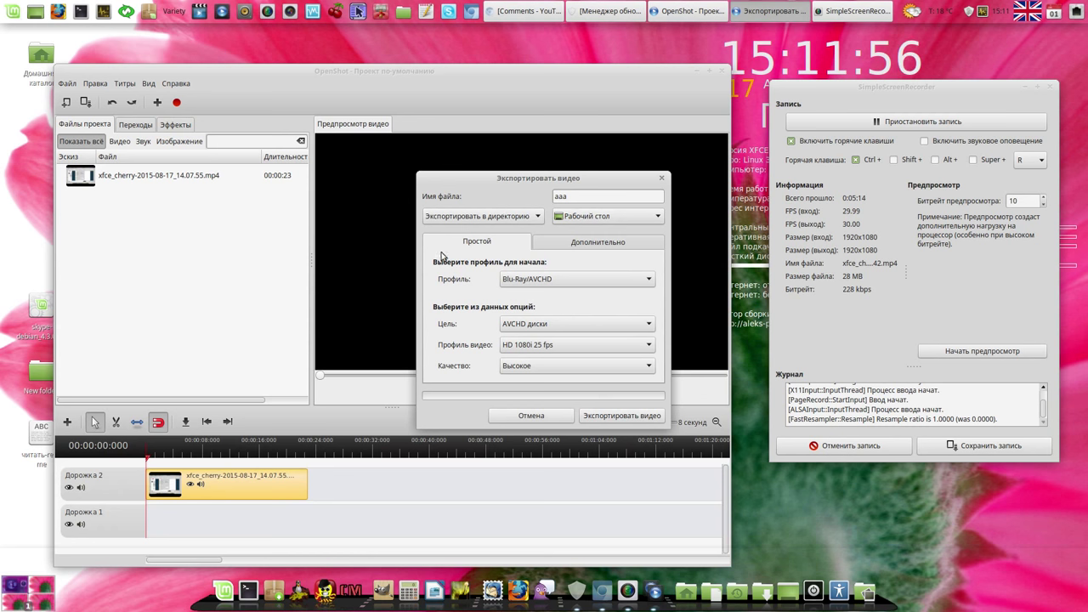
Export the video, minimize OpenShot and move the aaa.mp4 icon lower on the desktop
click(605, 416)
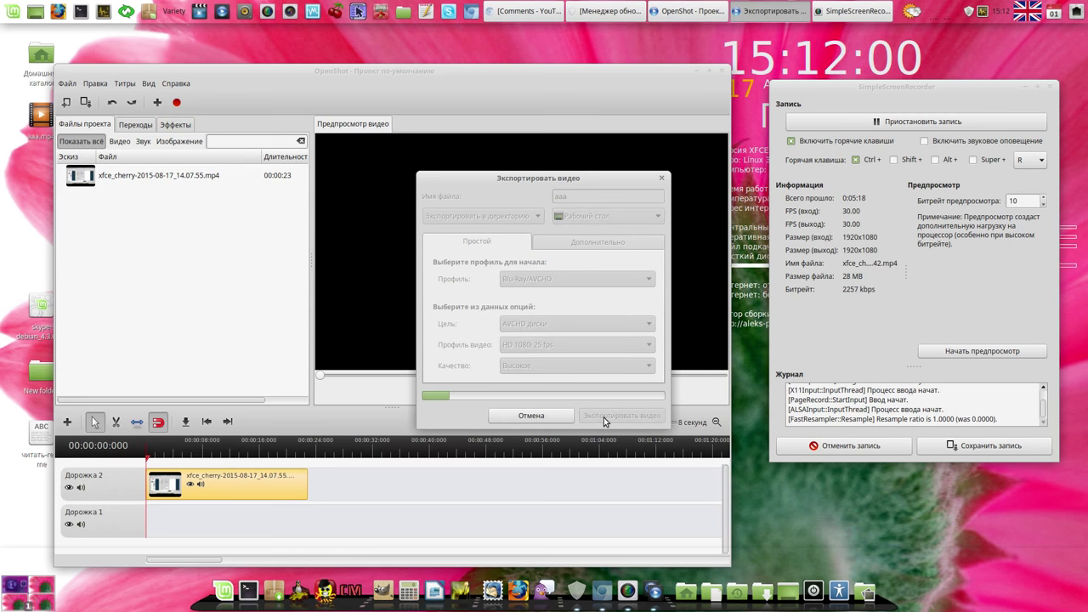
click(696, 70)
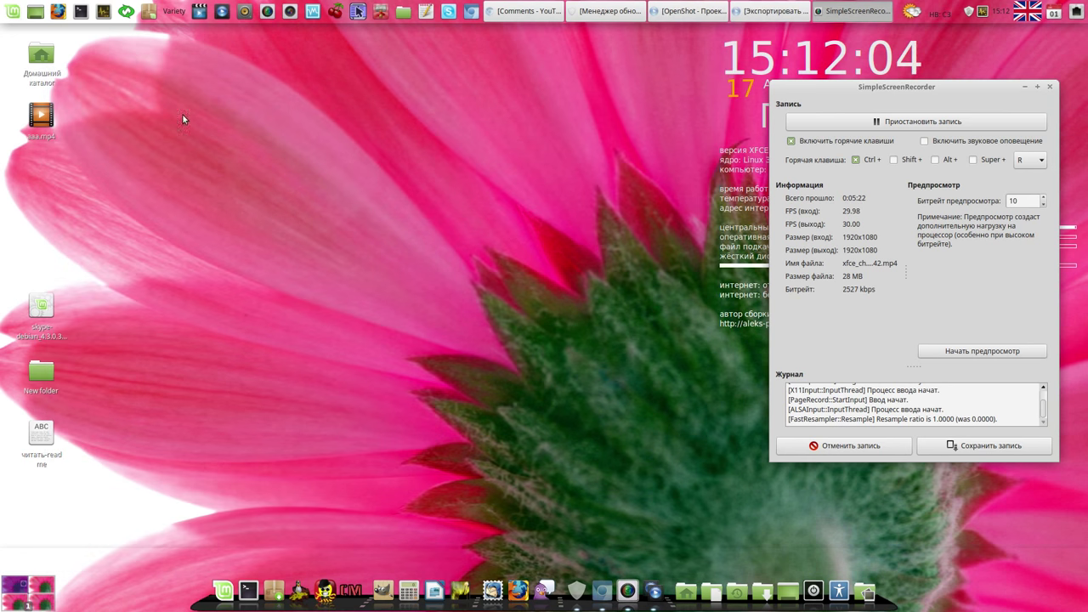
drag(42, 116, 70, 198)
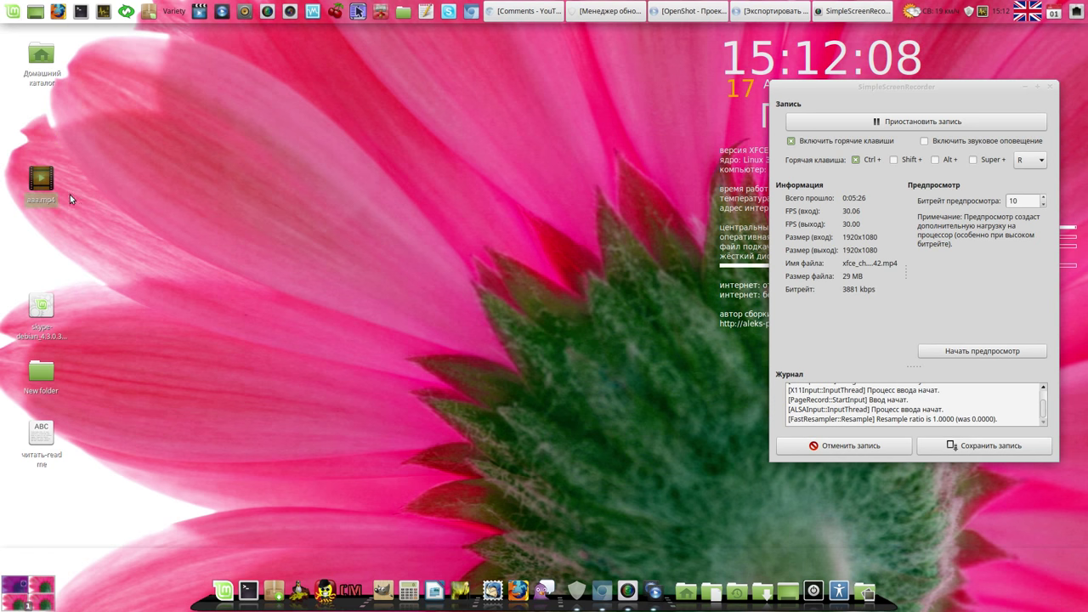
Return to OpenShot and close it without saving the project changes
click(766, 15)
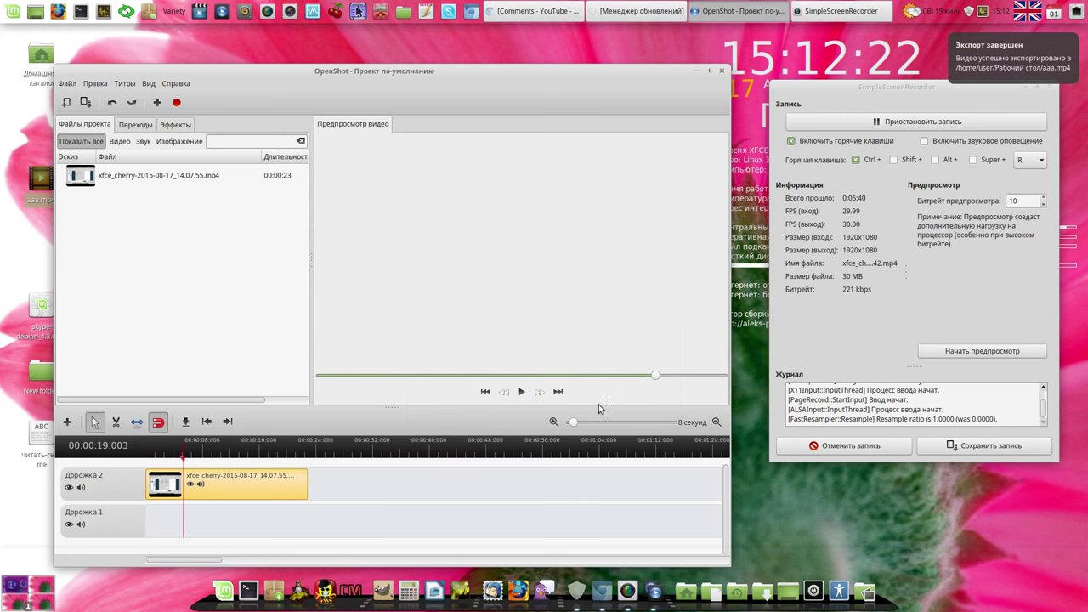
click(722, 73)
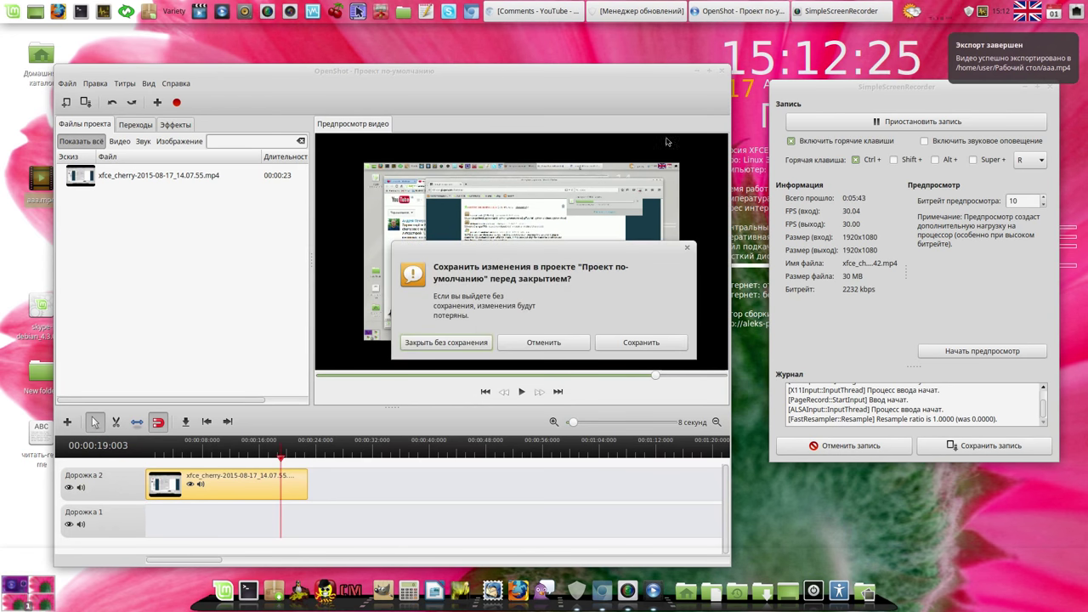
click(464, 343)
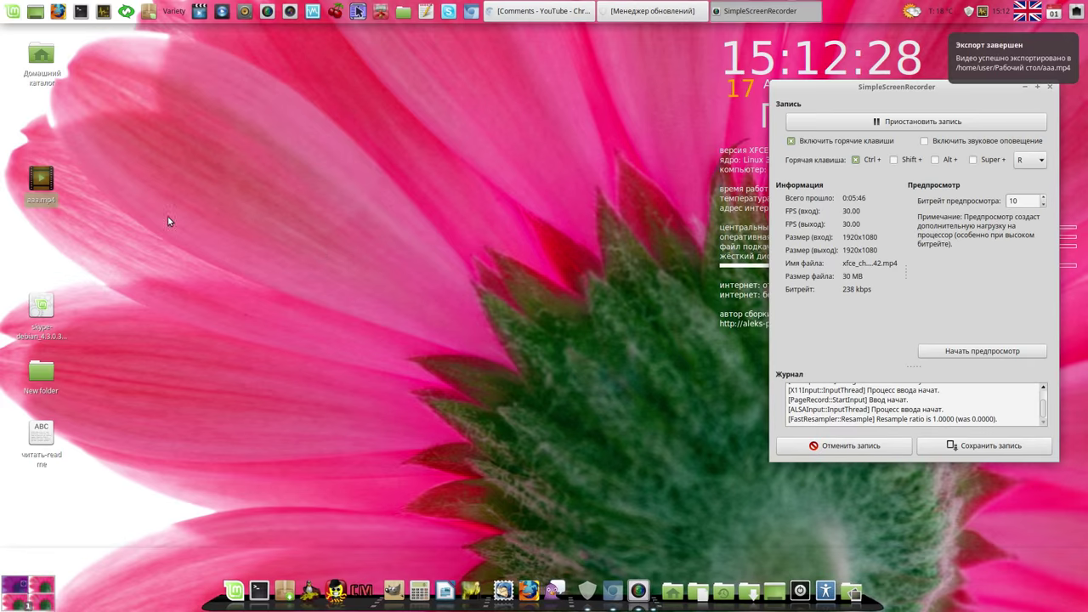
Play the exported aaa.mp4 from the desktop, close the player and check the file's type and size
click(40, 182)
double_click(41, 182)
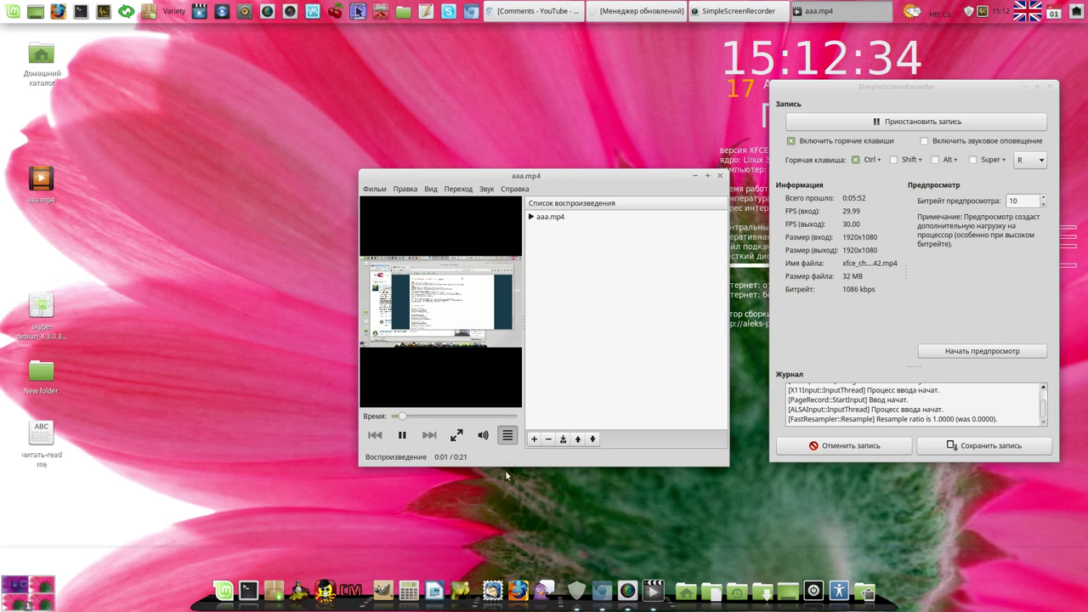
drag(567, 177, 442, 113)
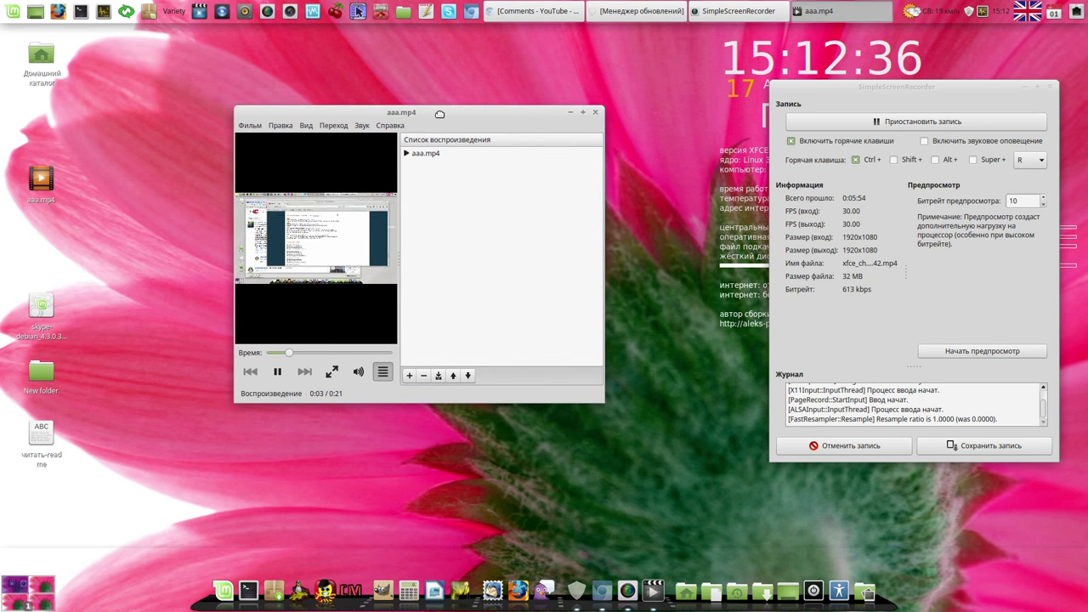
click(358, 371)
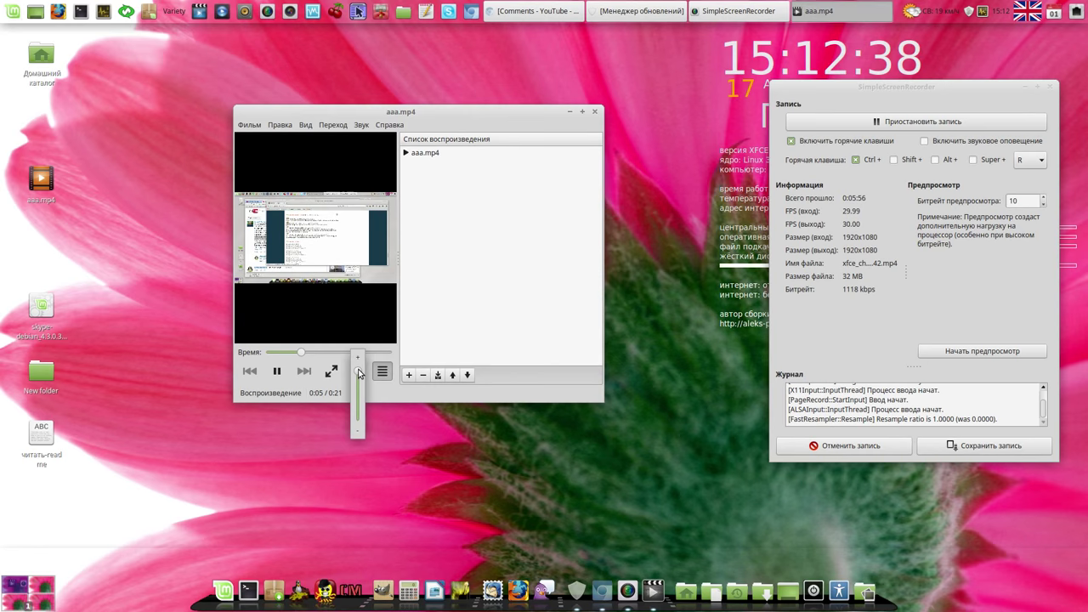
click(468, 108)
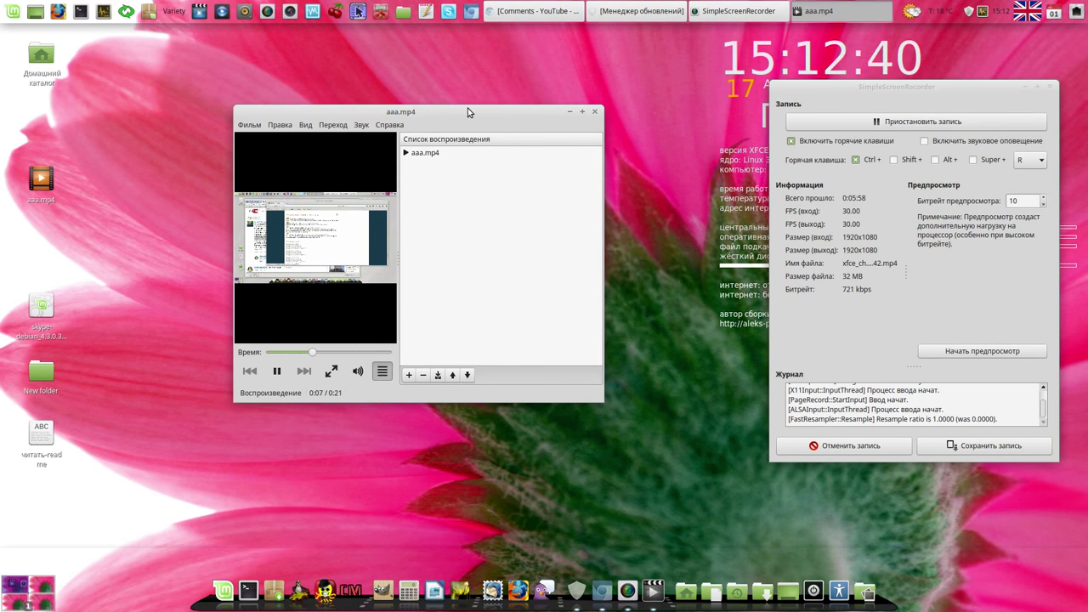
click(596, 112)
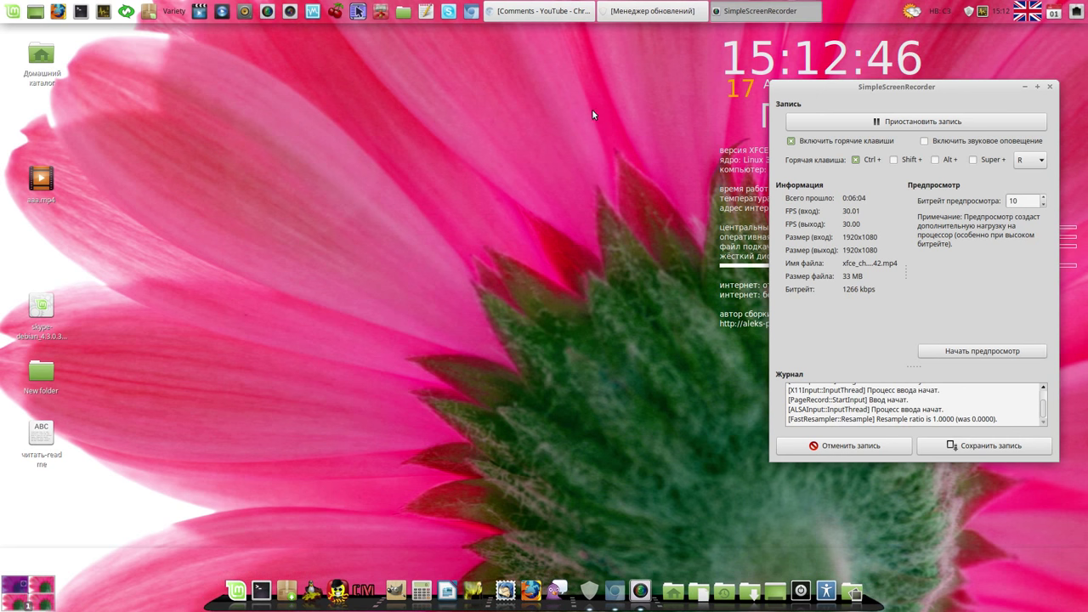
mouse_move(51, 187)
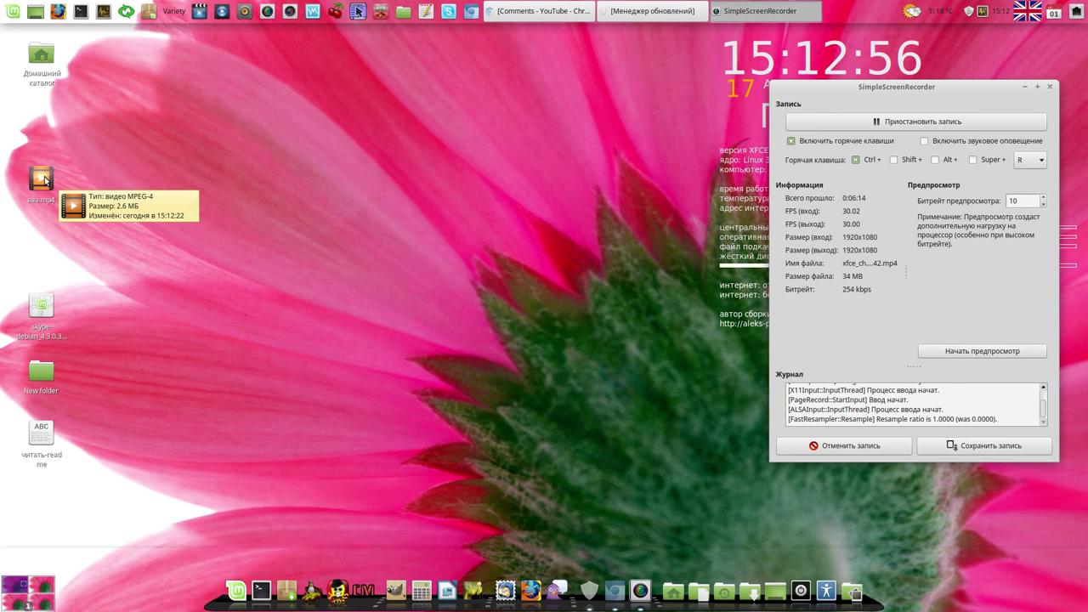
Switch to Chromium's YouTube comments page and open the Linux Mint Cinnamon 17.2 video attached to the top comment
click(536, 12)
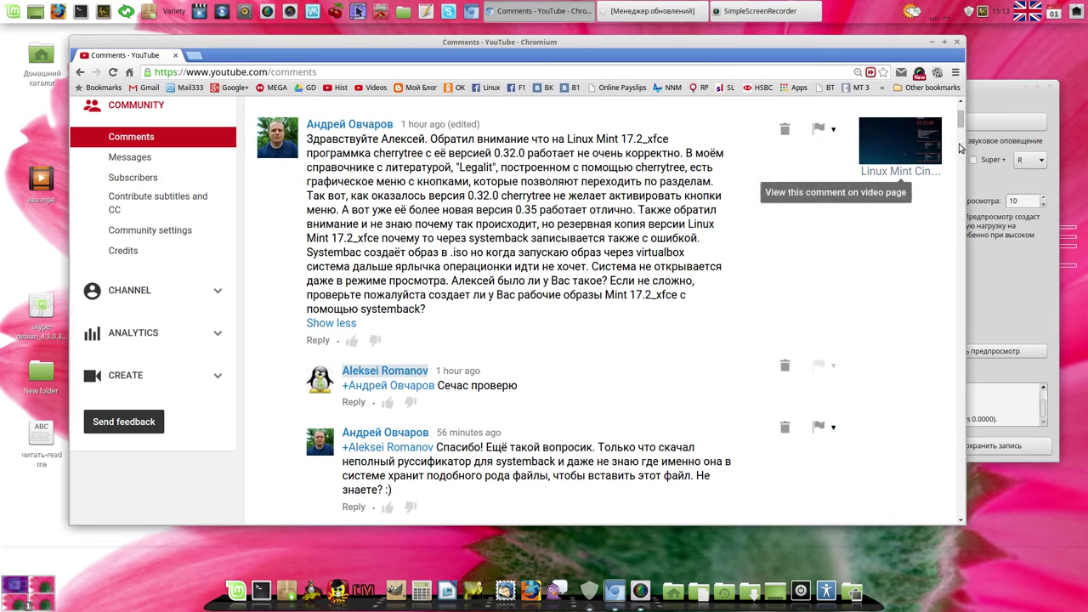
scroll(963, 120, up, 3)
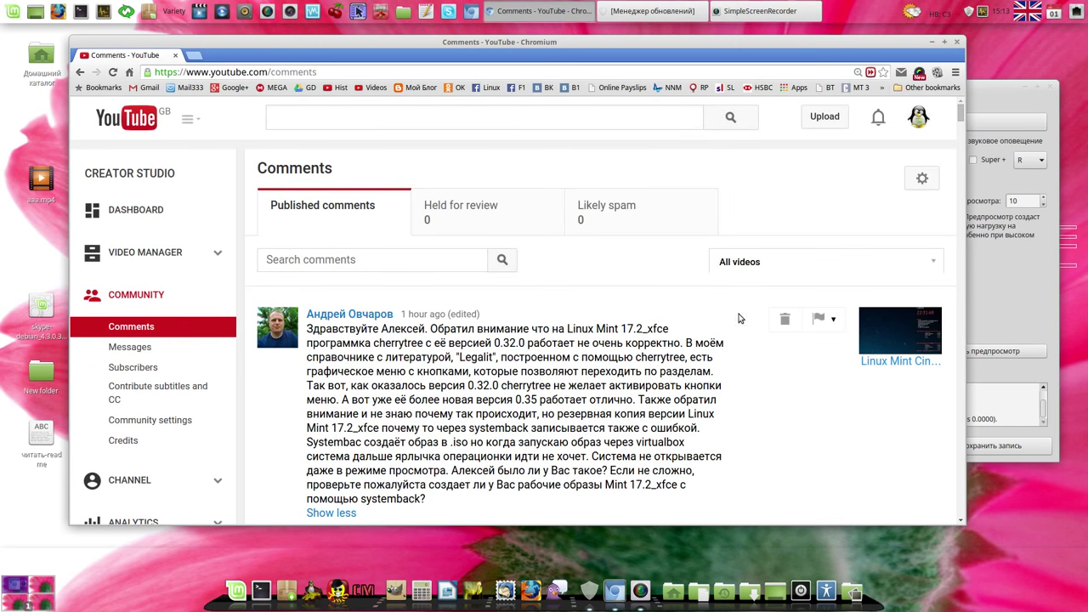
click(900, 339)
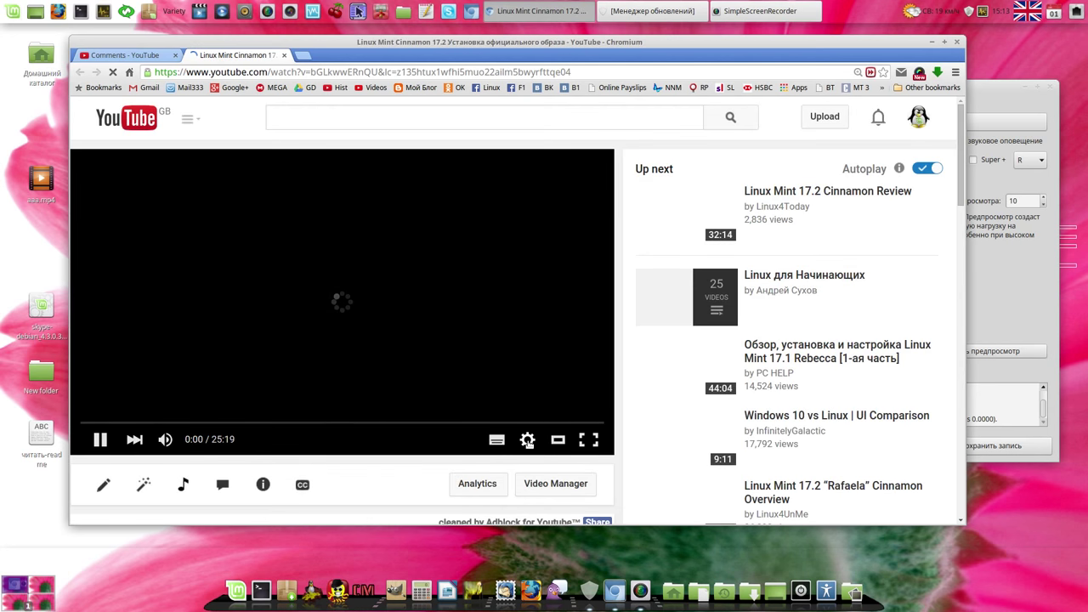
Set the YouTube video's playback quality to 1080p and pause the video
click(527, 440)
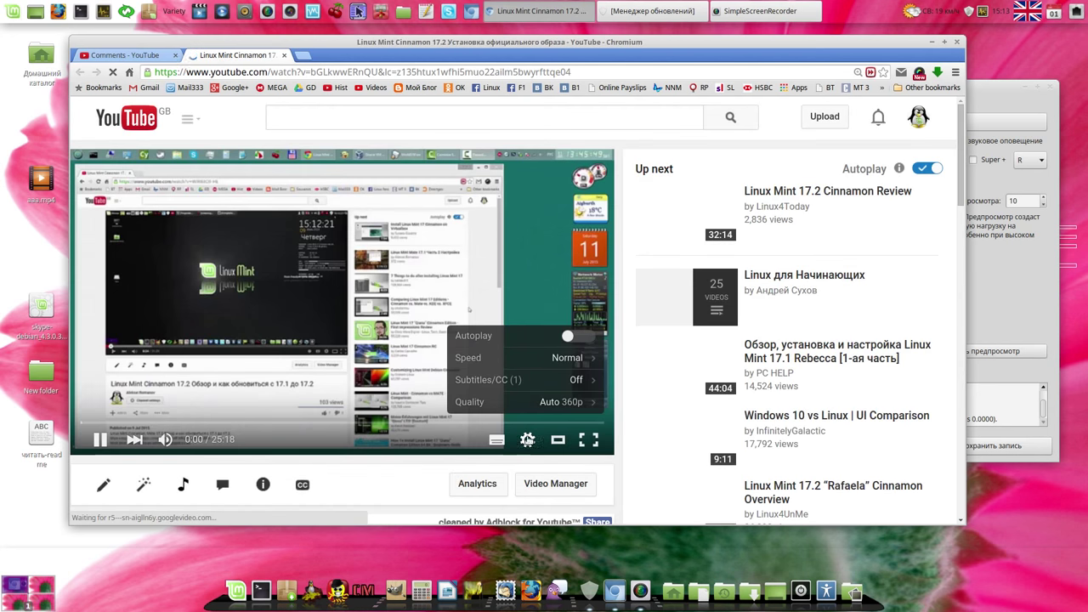
click(557, 401)
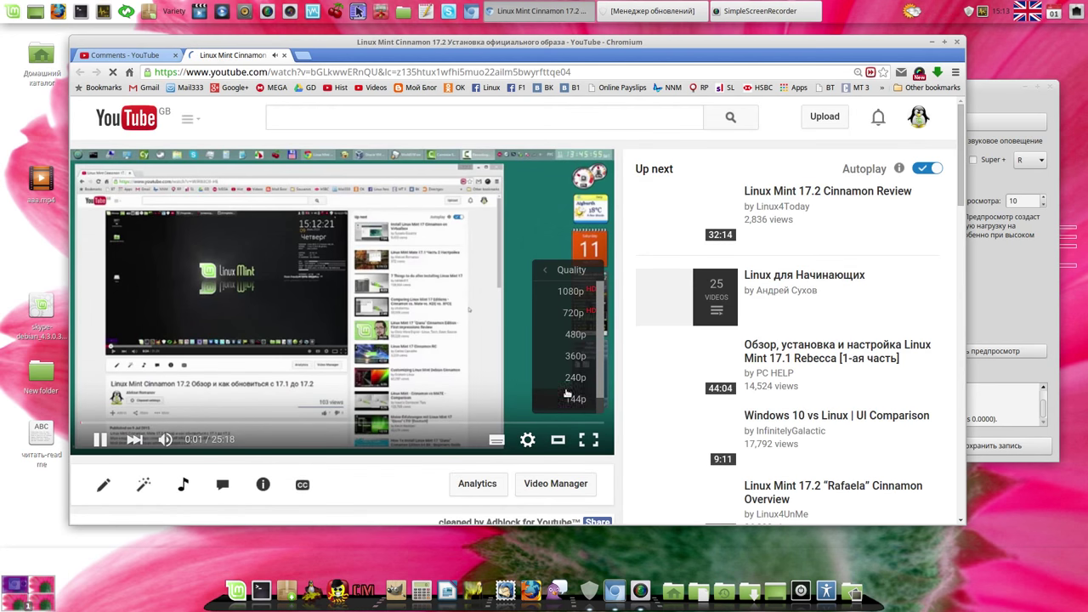
click(571, 292)
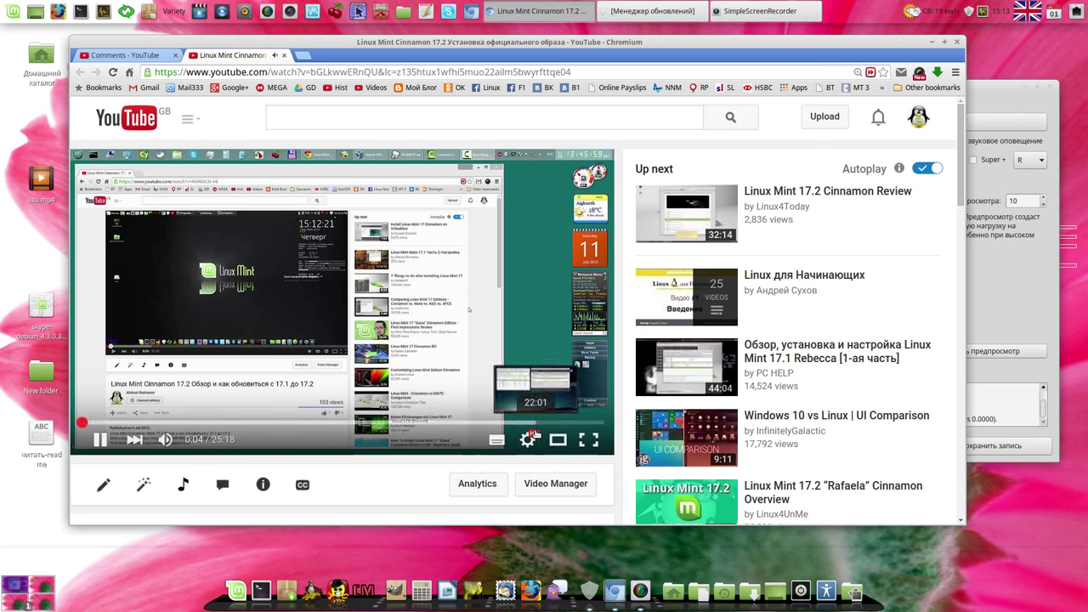
click(100, 439)
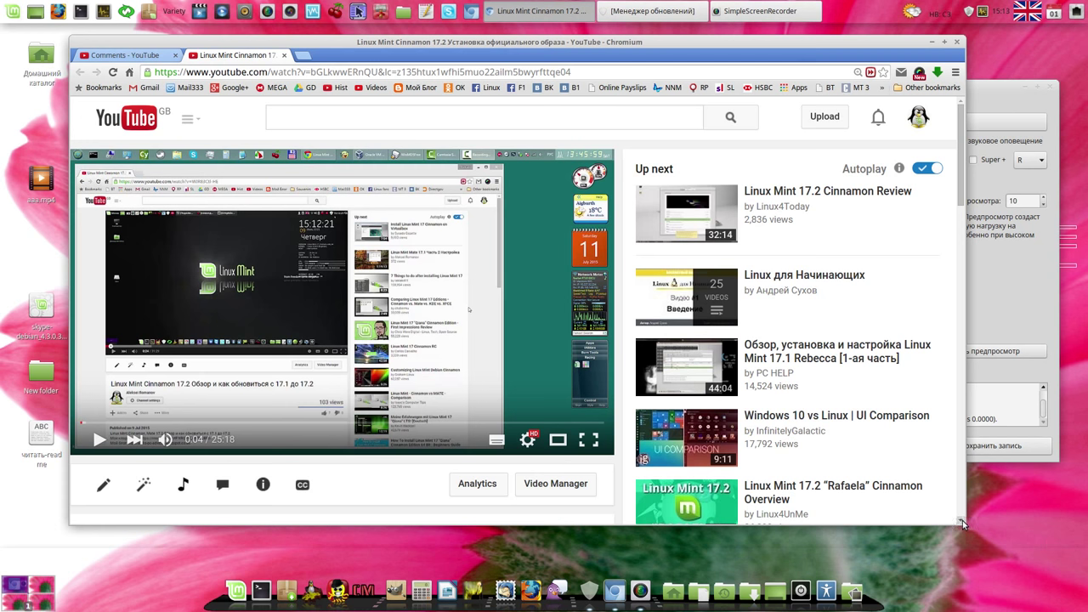
Narrow the Chromium window so it sits beside the SimpleScreenRecorder window, and return to the YouTube comments page
drag(963, 520, 728, 521)
drag(742, 528, 758, 541)
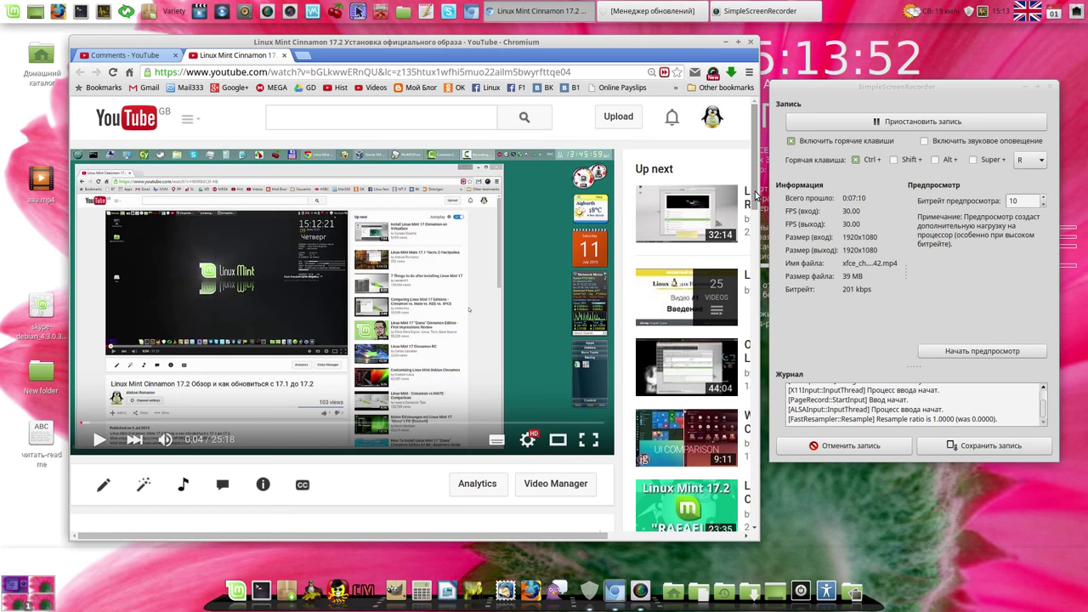
click(127, 55)
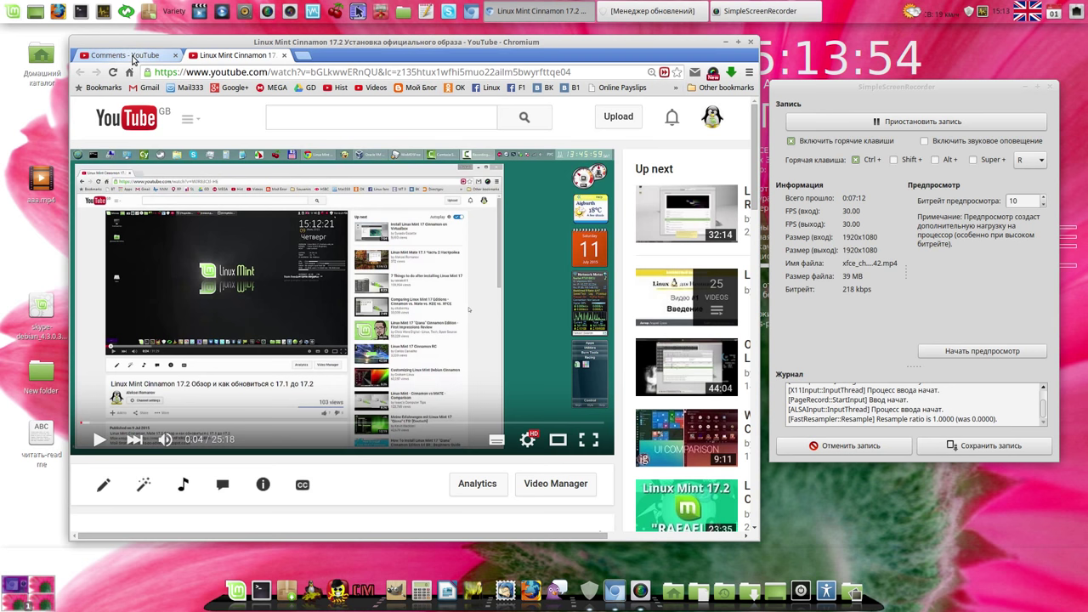